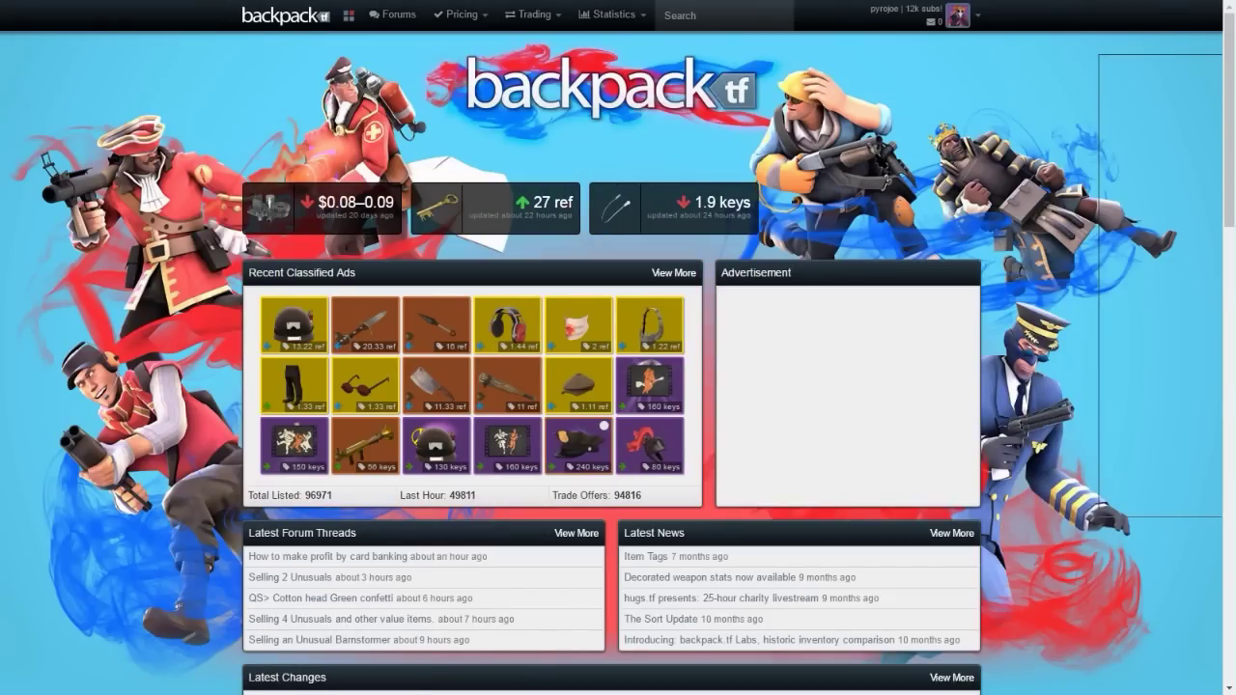
# Open the trading classifieds and look over the sell orders, including the details of The Warrior's Spirit.
pyautogui.click(723, 15)
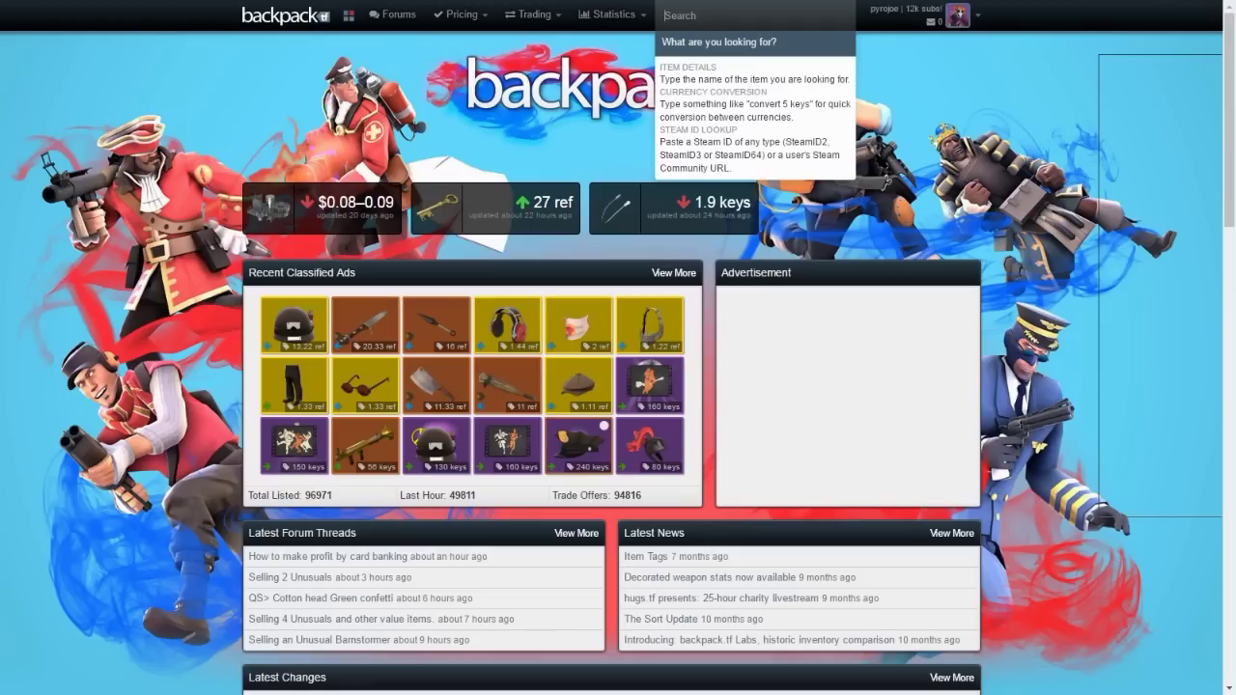
pyautogui.press('Escape')
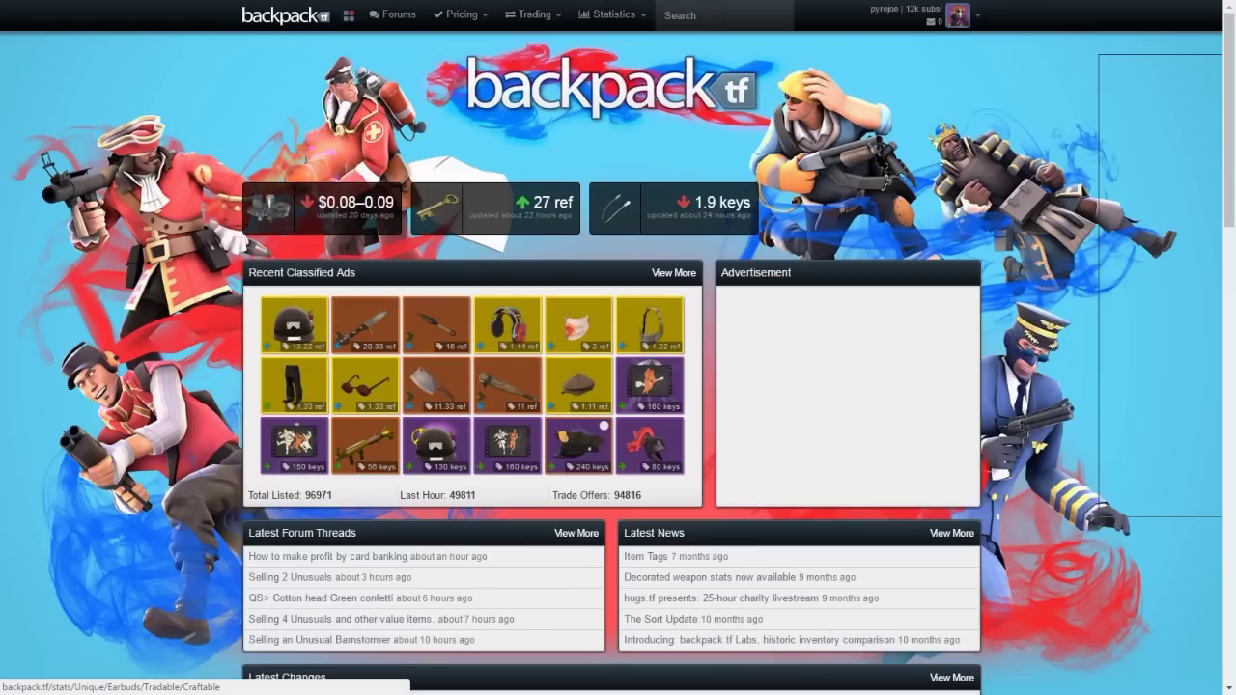
pyautogui.moveTo(461, 14)
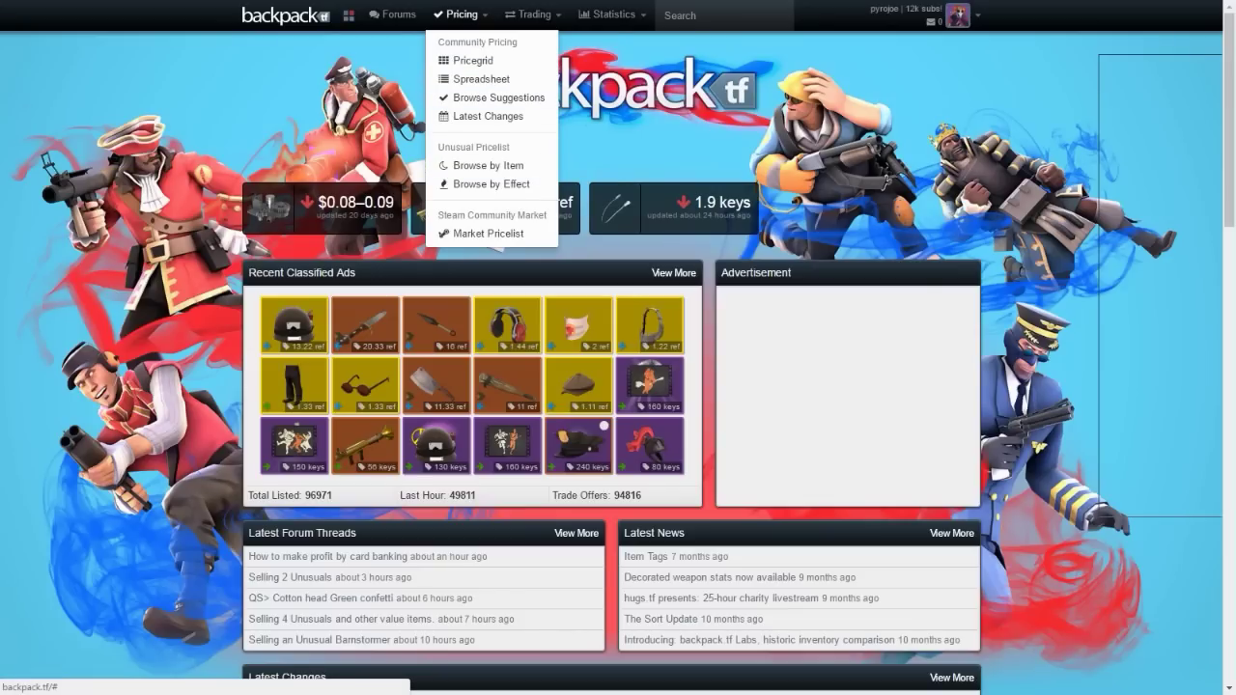
pyautogui.moveTo(531, 15)
pyautogui.click(566, 60)
pyautogui.scroll(-1, 618, 386)
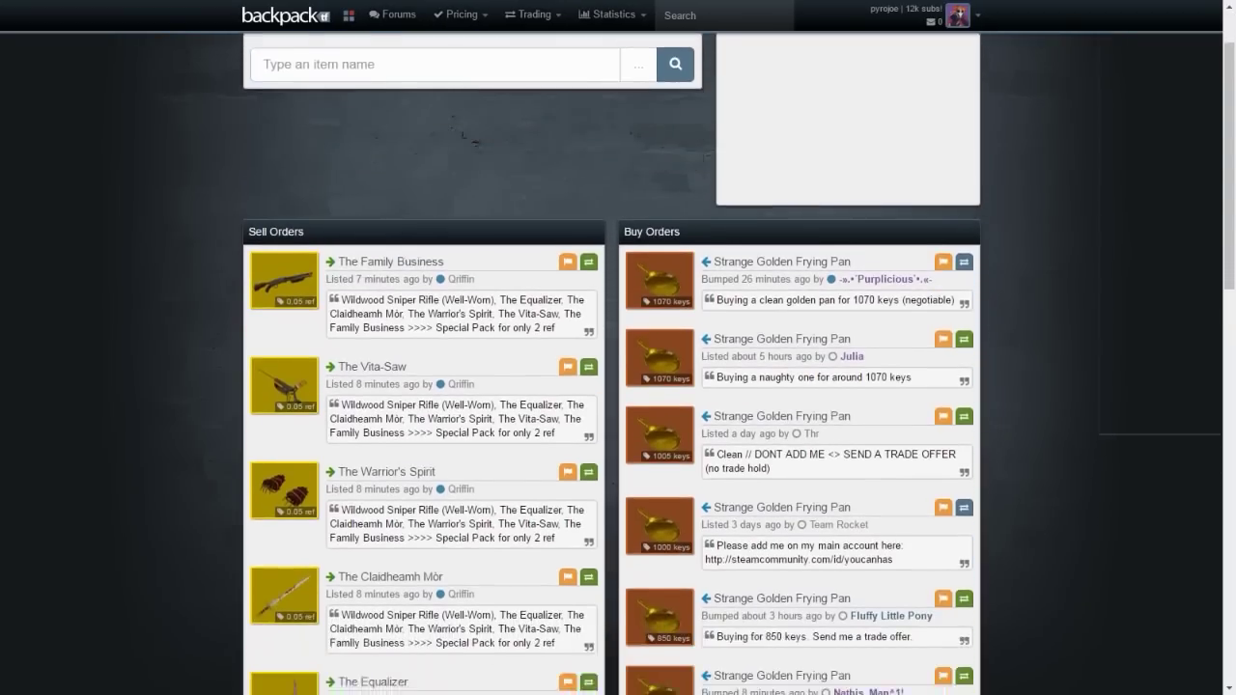
pyautogui.scroll(-2, 618, 386)
pyautogui.moveTo(284, 359)
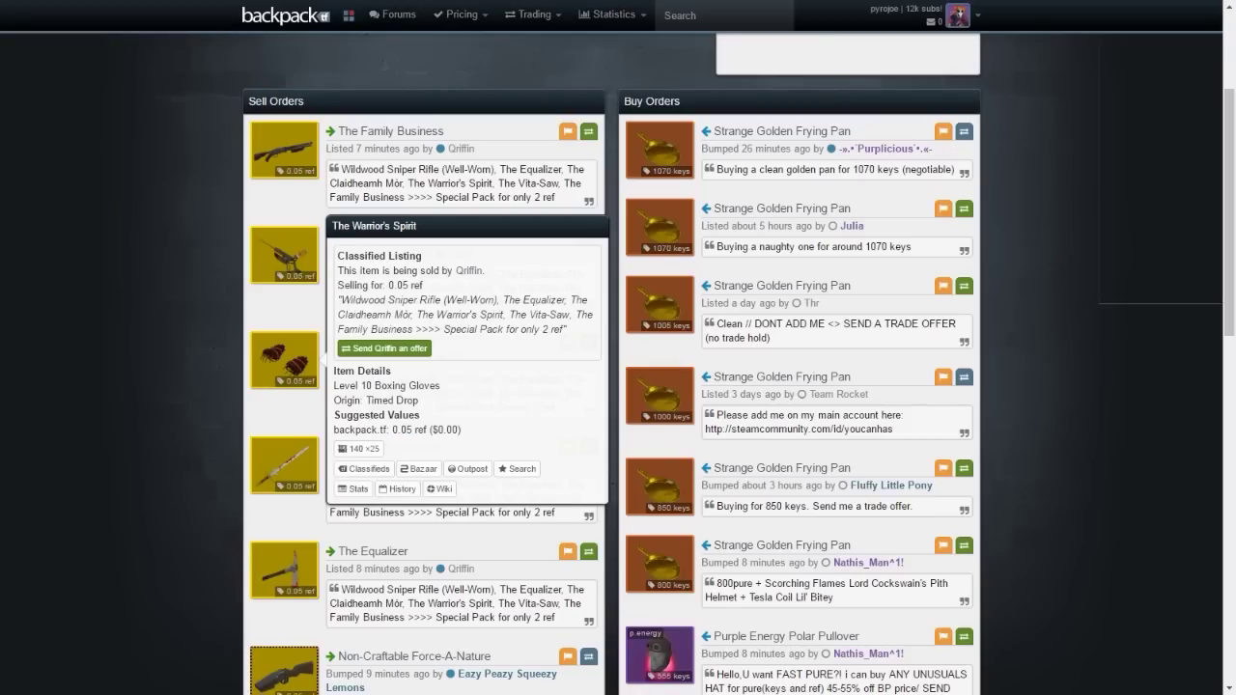
pyautogui.scroll(3, 284, 359)
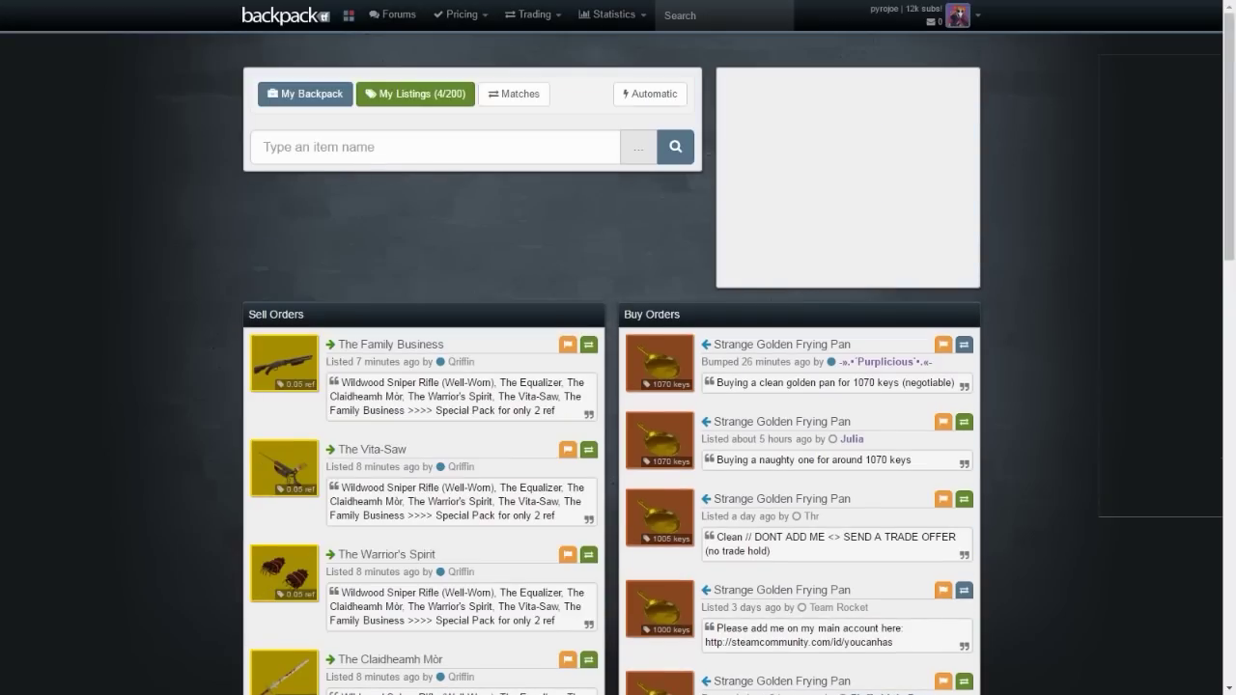
# Filter the classified listings to the Cosmetic slot through the advanced search.
pyautogui.click(637, 147)
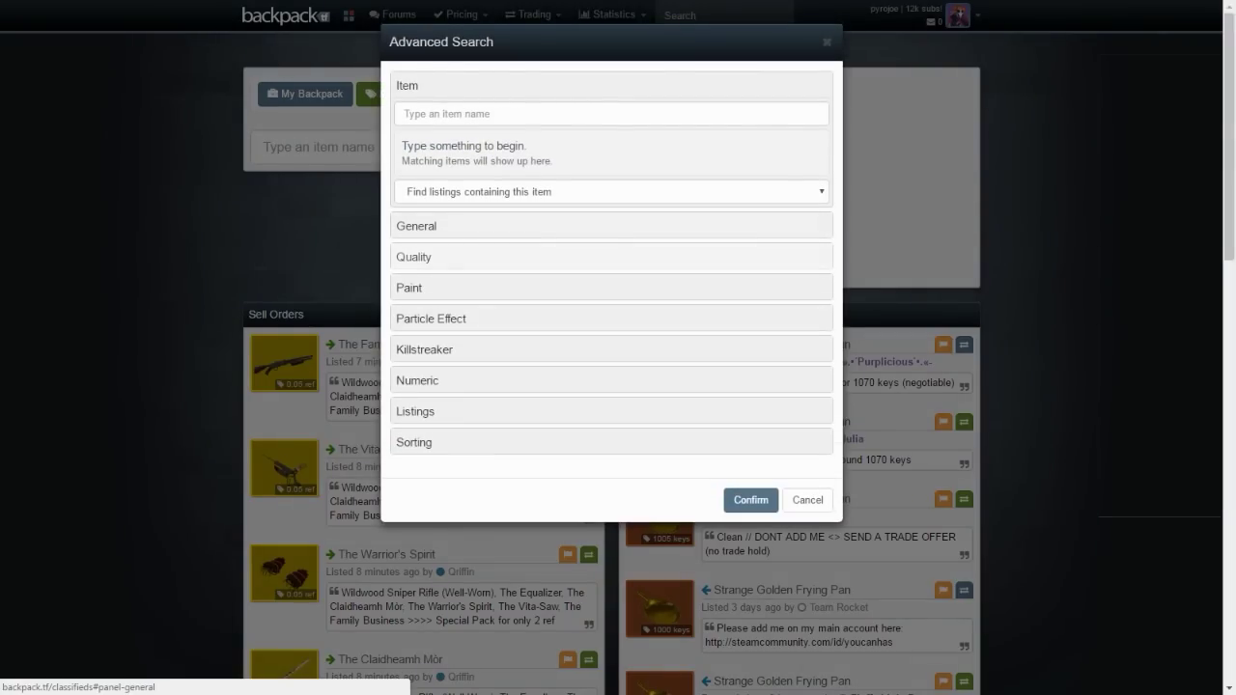
pyautogui.click(417, 226)
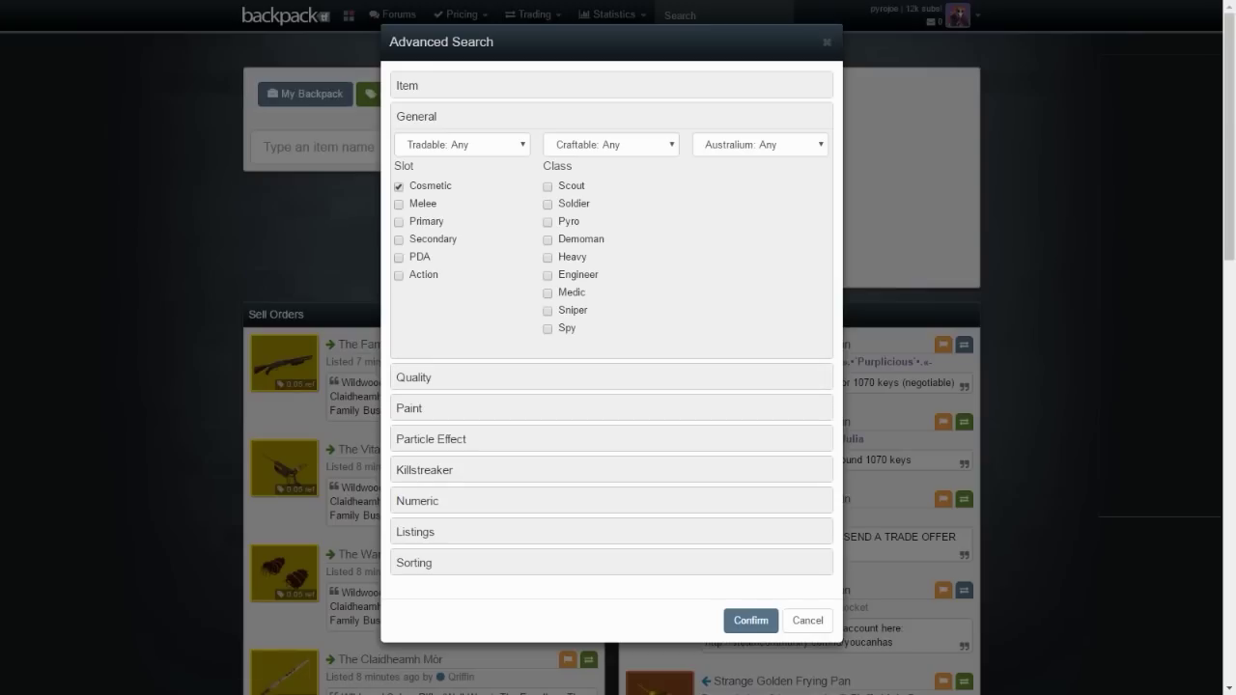
pyautogui.click(750, 620)
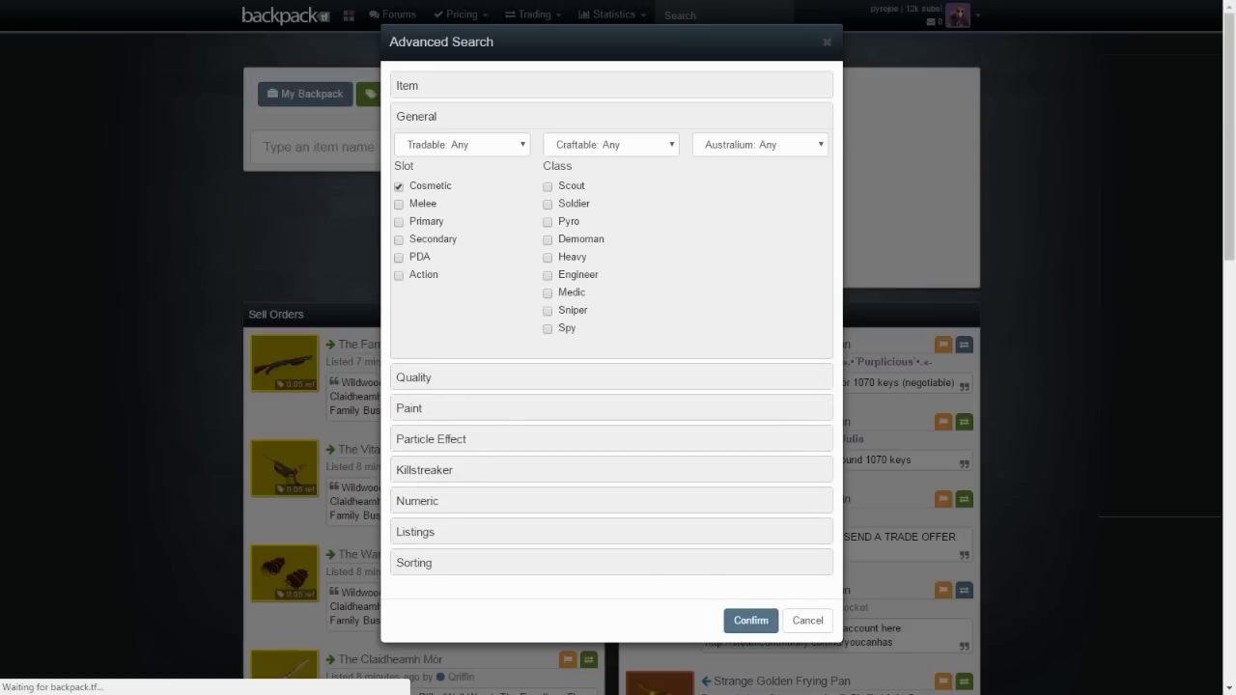
# Skip ahead through the cosmetic listings to page 5 and on to page 9.
pyautogui.scroll(-15, 618, 348)
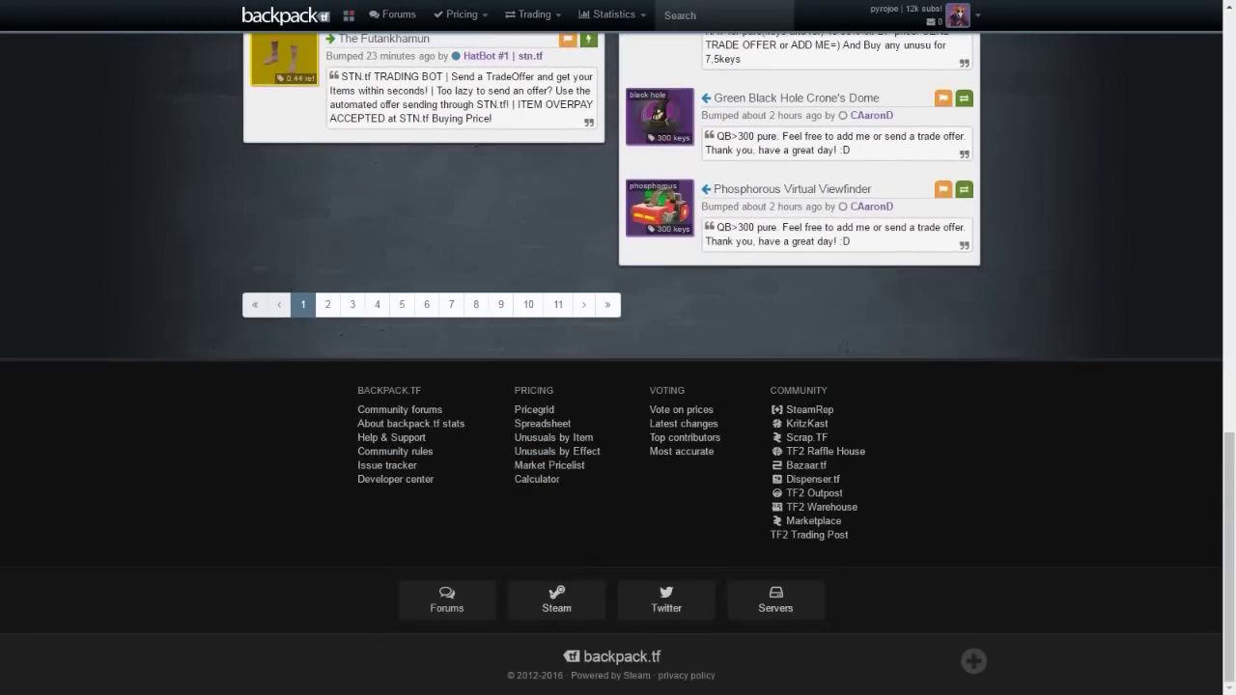
pyautogui.scroll(2, 386, 459)
pyautogui.click(402, 460)
pyautogui.scroll(-5, 401, 460)
pyautogui.scroll(-6, 501, 459)
pyautogui.scroll(2, 501, 460)
pyautogui.click(500, 460)
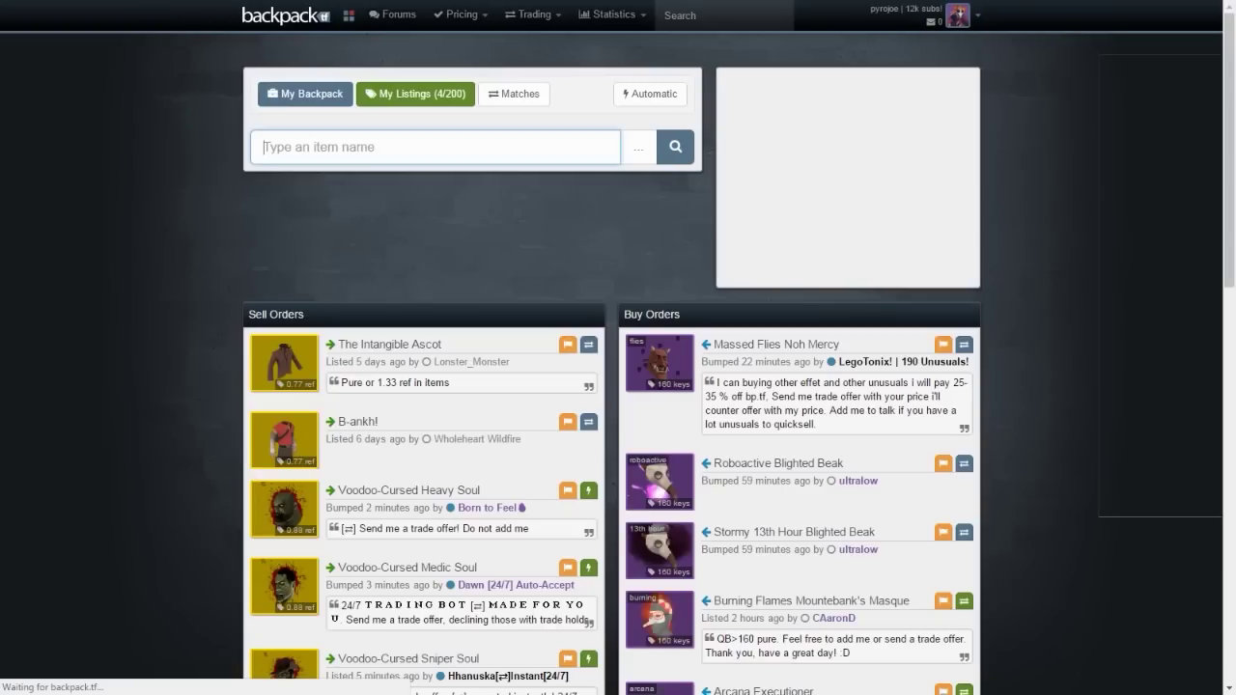
# Continue skipping through the cosmetic listings from page 9 to page 22.
pyautogui.scroll(-15, 618, 430)
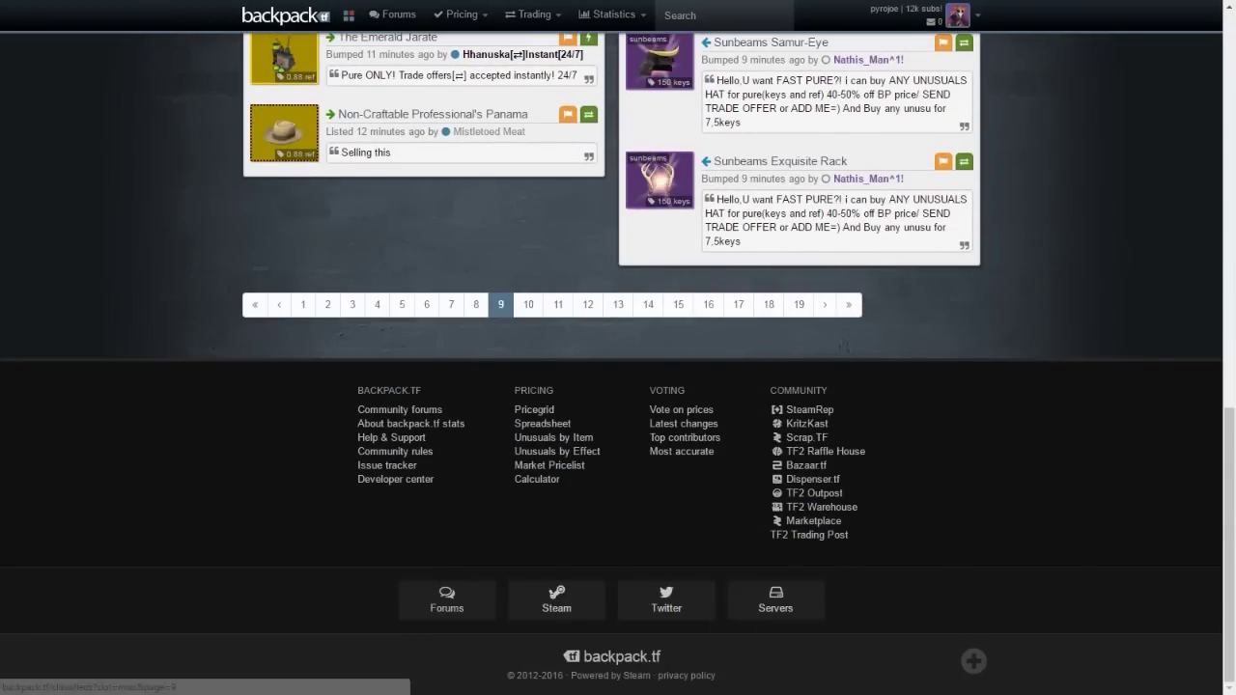
pyautogui.scroll(1, 618, 383)
pyautogui.click(618, 383)
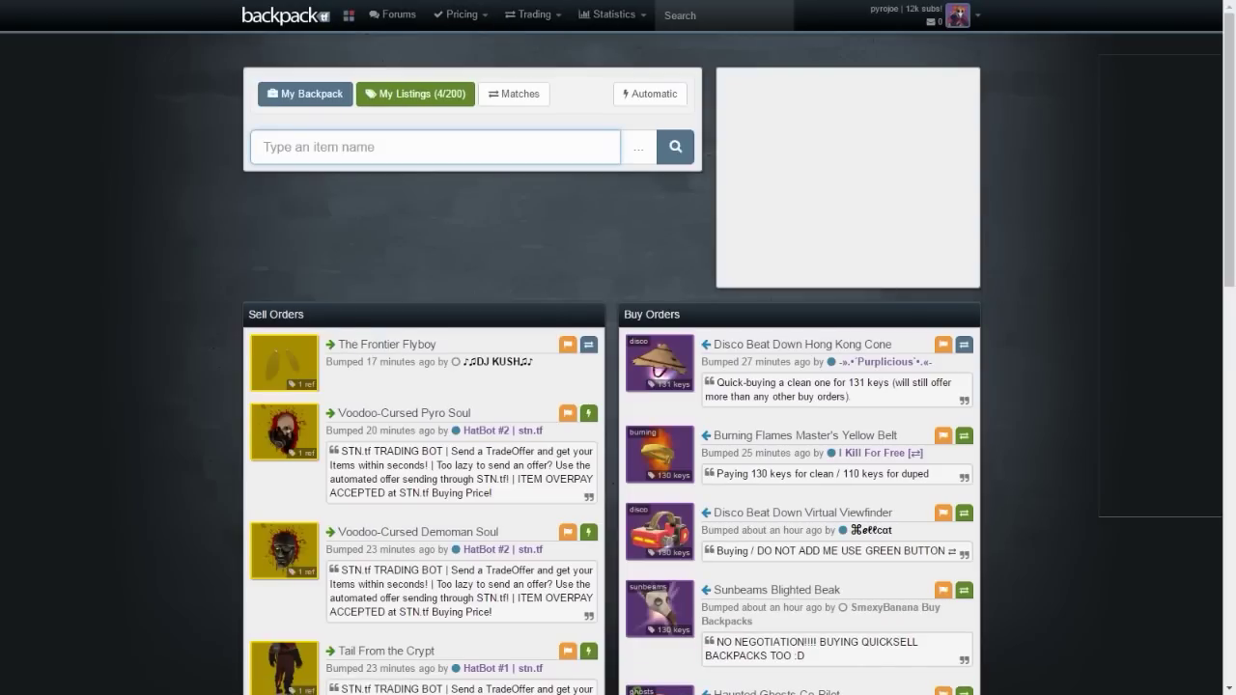
pyautogui.scroll(-15, 618, 386)
pyautogui.click(658, 316)
pyautogui.scroll(-10, 659, 316)
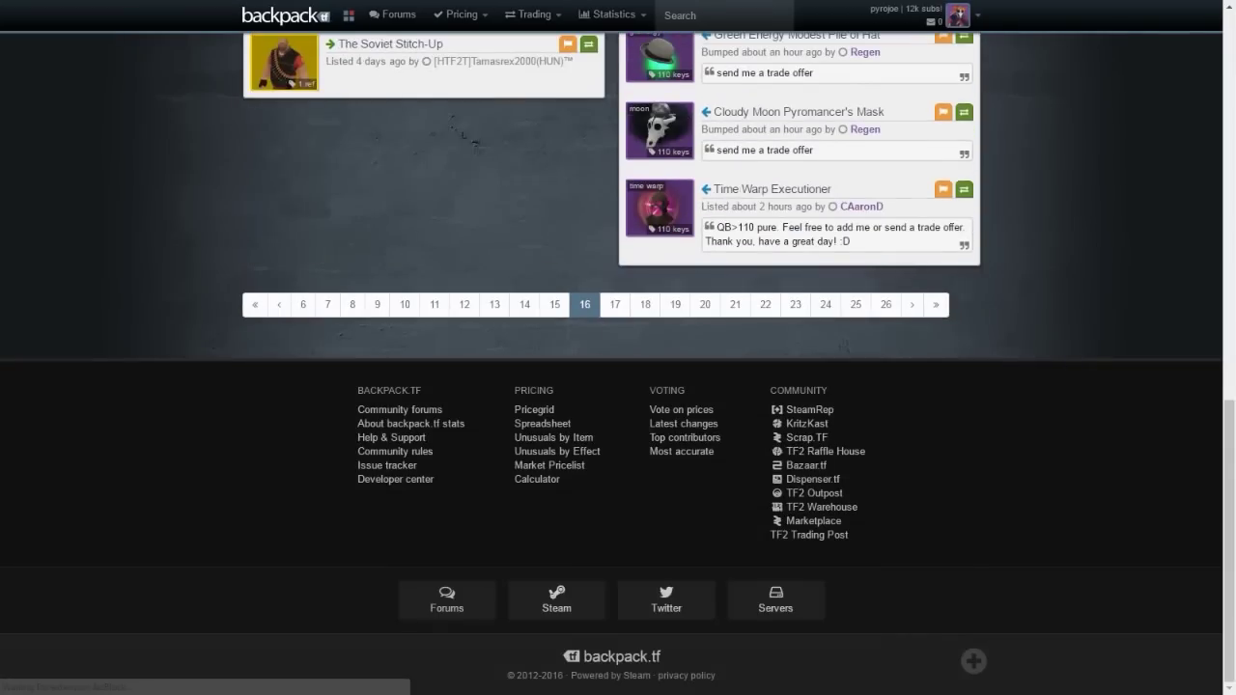
pyautogui.click(765, 304)
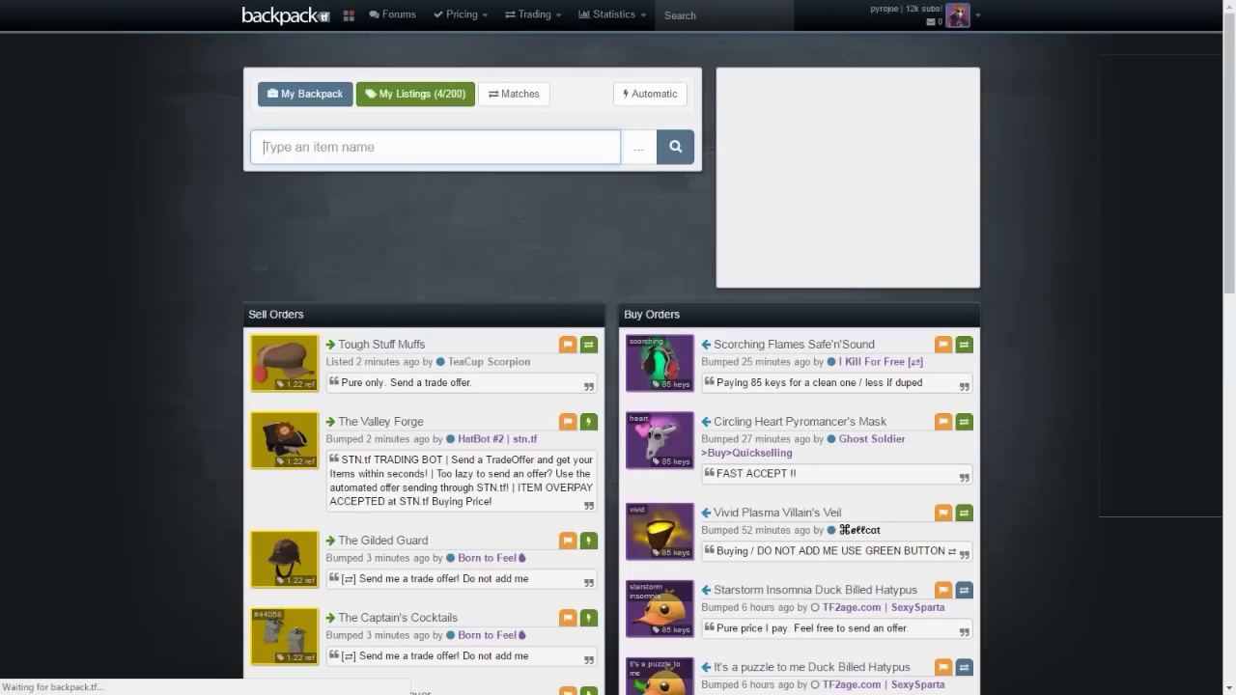
# Examine the sell orders on page 22, checking the details of hats such as The Valley Forge and The Captain's Cocktails.
pyautogui.scroll(-1, 612, 386)
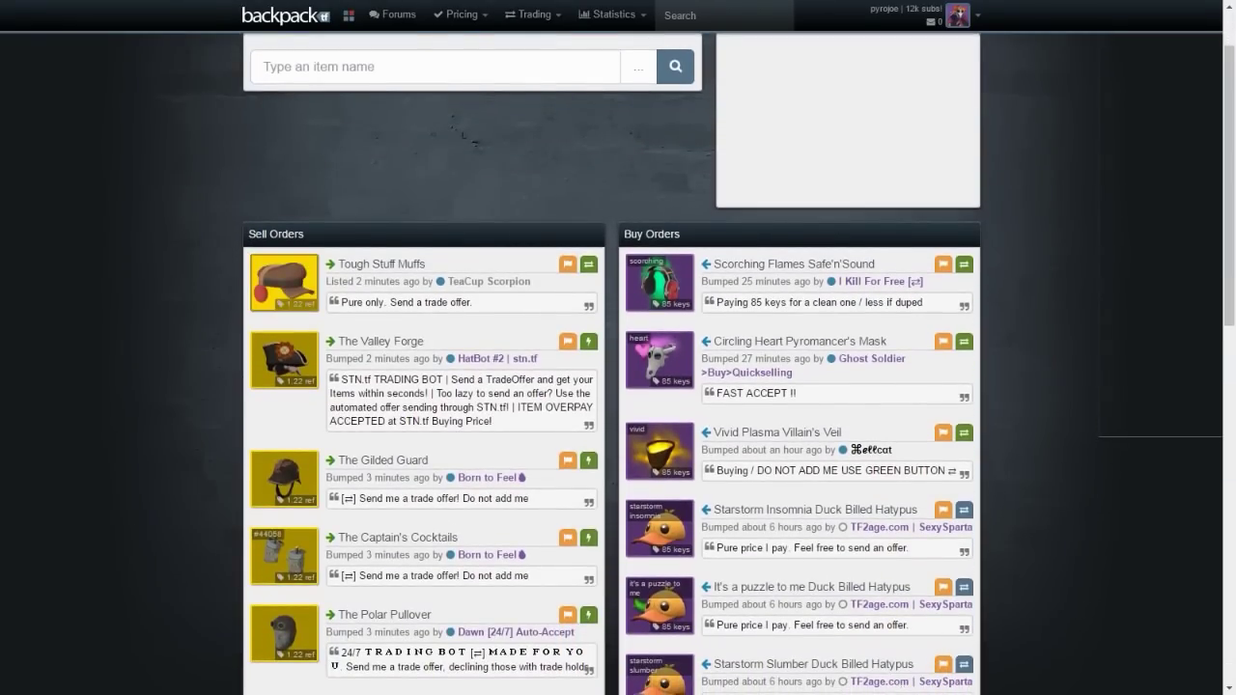
pyautogui.moveTo(284, 283)
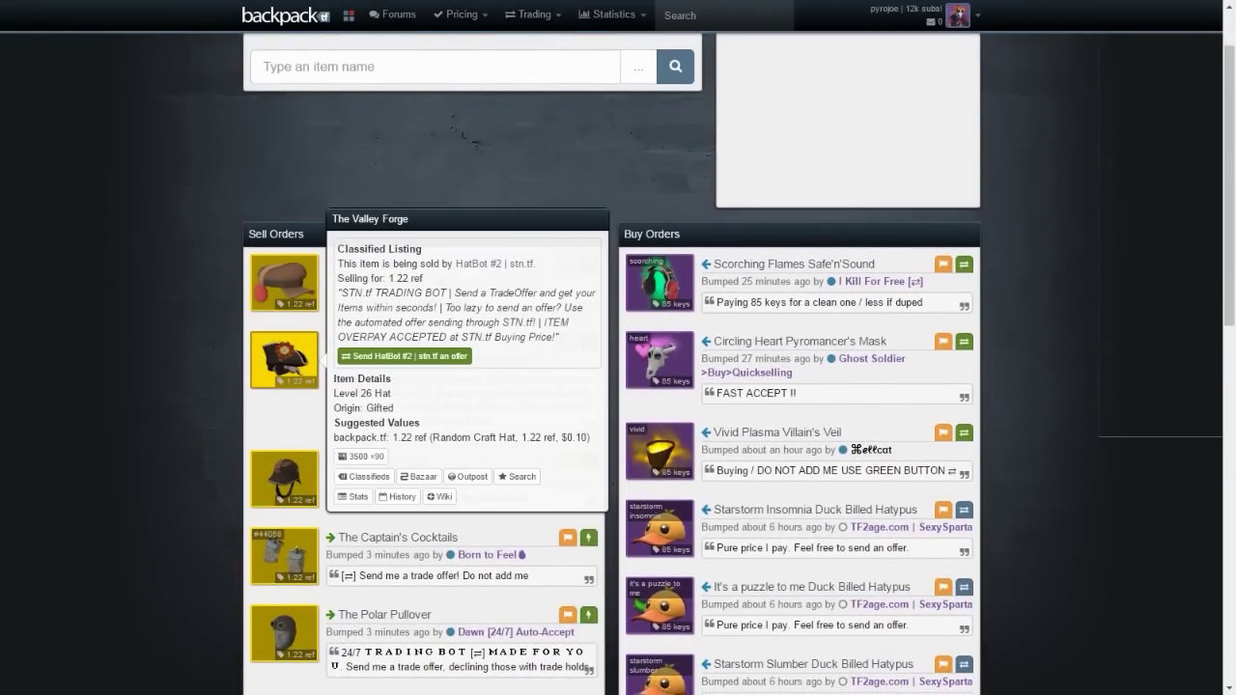
pyautogui.scroll(-1, 284, 386)
pyautogui.moveTo(284, 401)
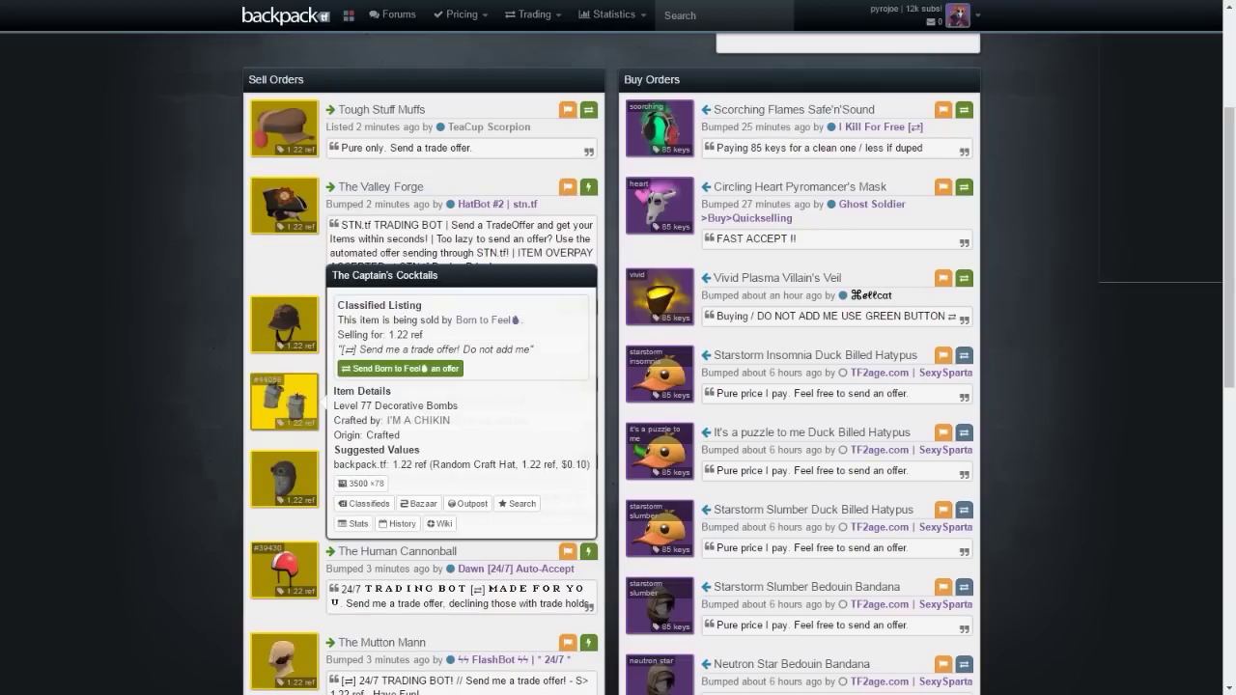
pyautogui.scroll(-2, 284, 401)
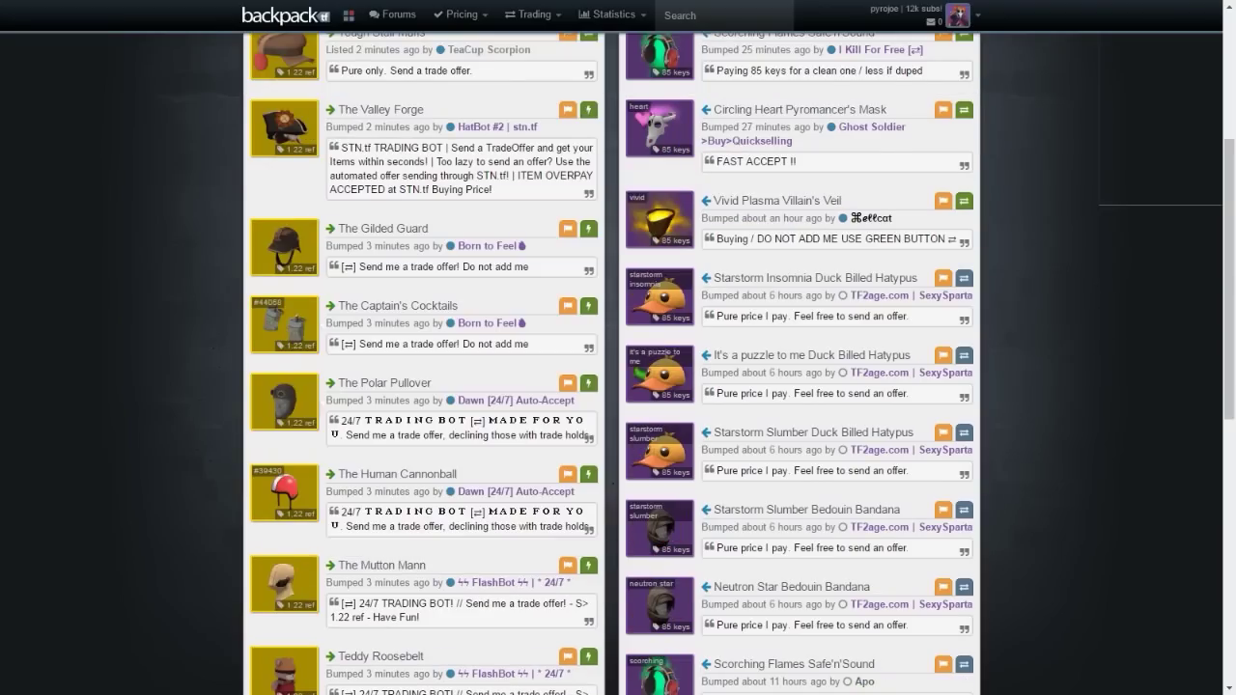
pyautogui.scroll(-1, 284, 493)
pyautogui.moveTo(284, 502)
pyautogui.scroll(-1, 283, 511)
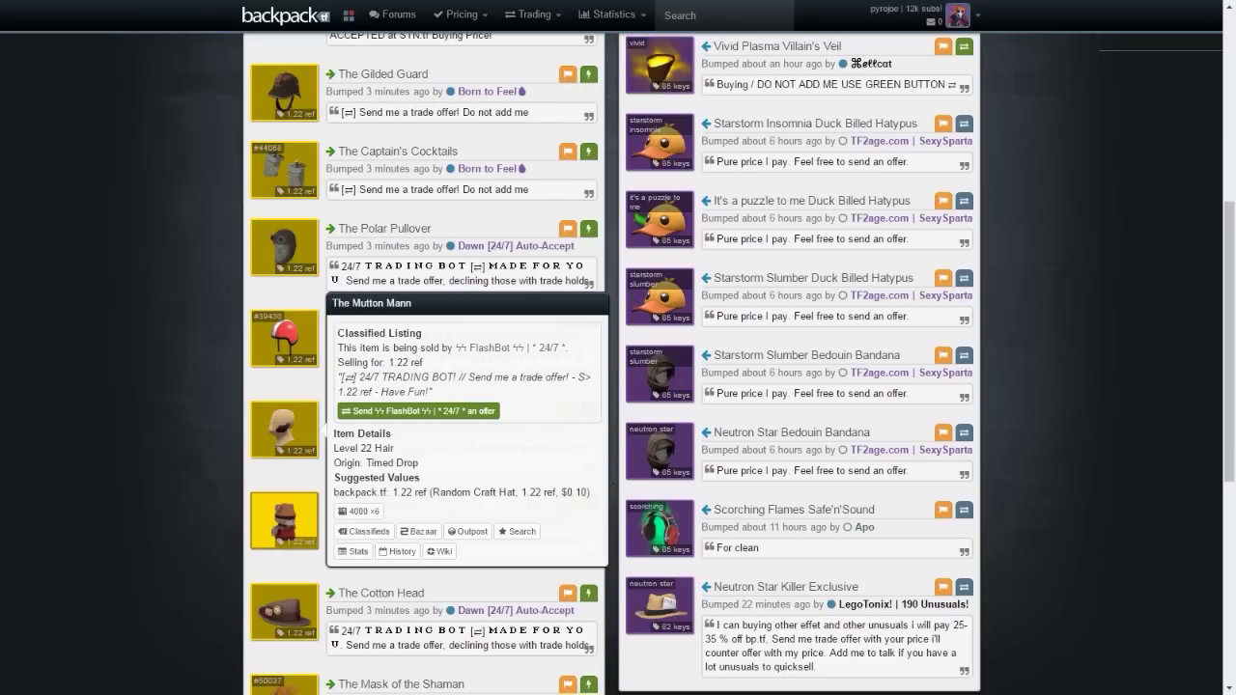
pyautogui.scroll(-1, 284, 512)
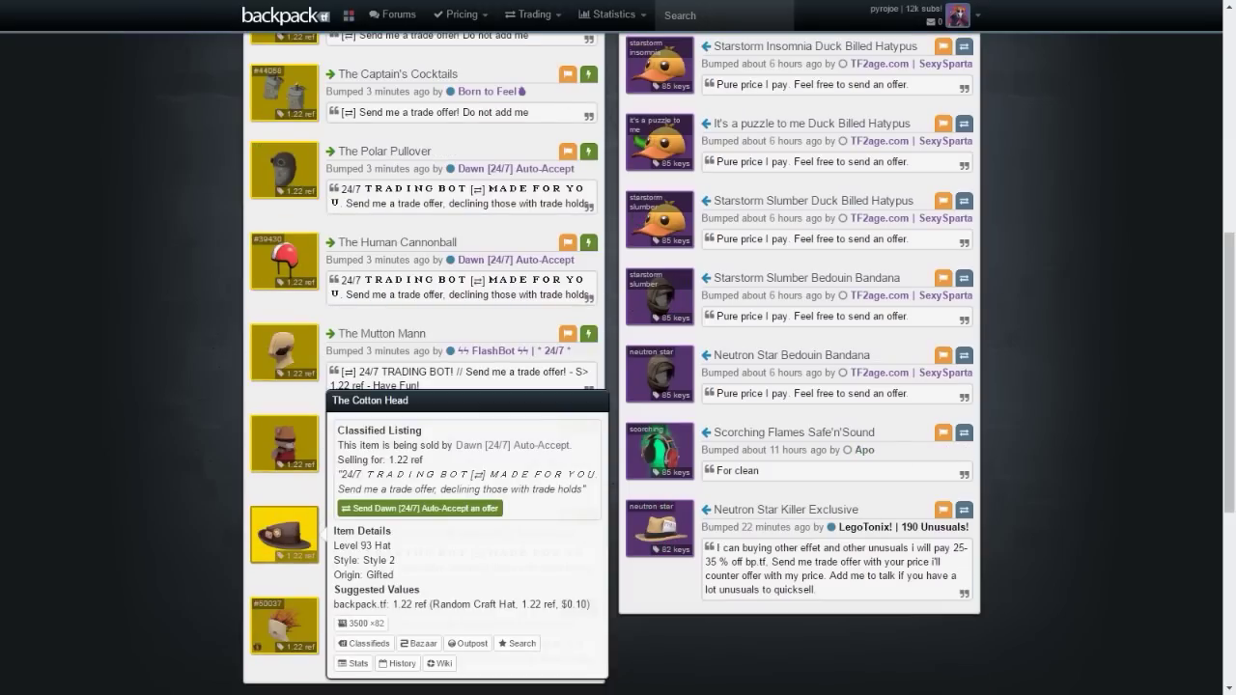
pyautogui.scroll(-1, 284, 531)
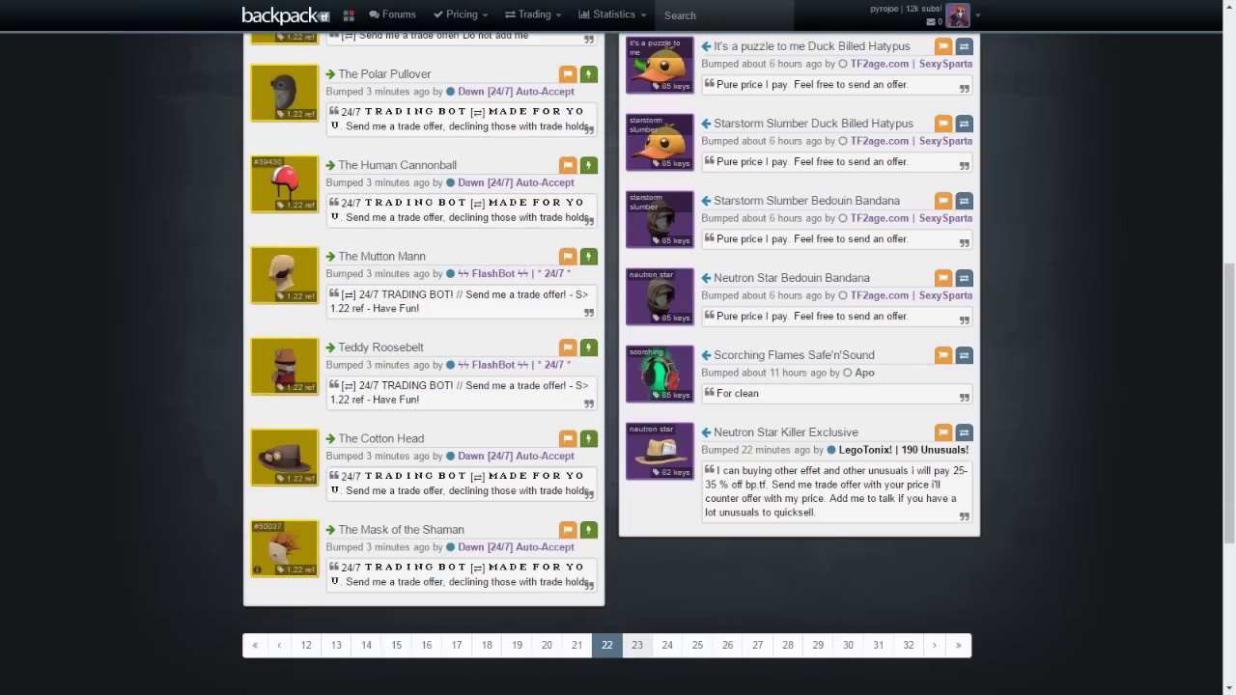
# Open page 23 of the cosmetic listings and check the item details and suggested values of its sell orders.
pyautogui.click(637, 645)
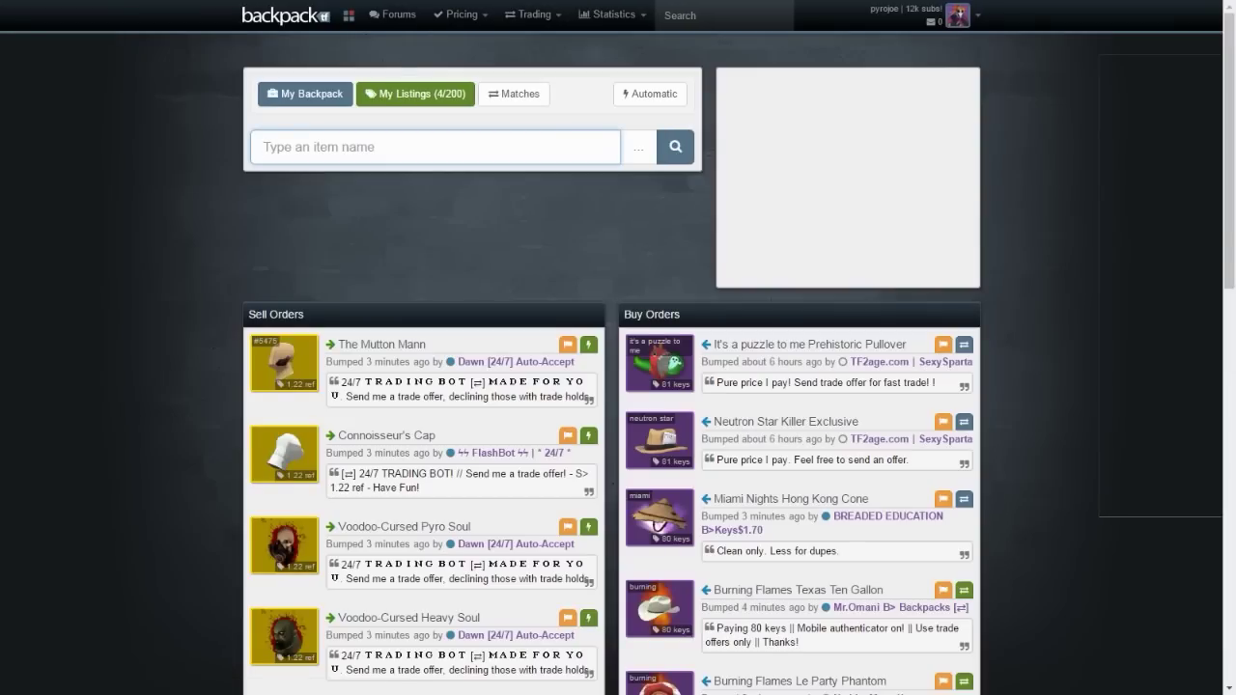
pyautogui.scroll(-1, 284, 464)
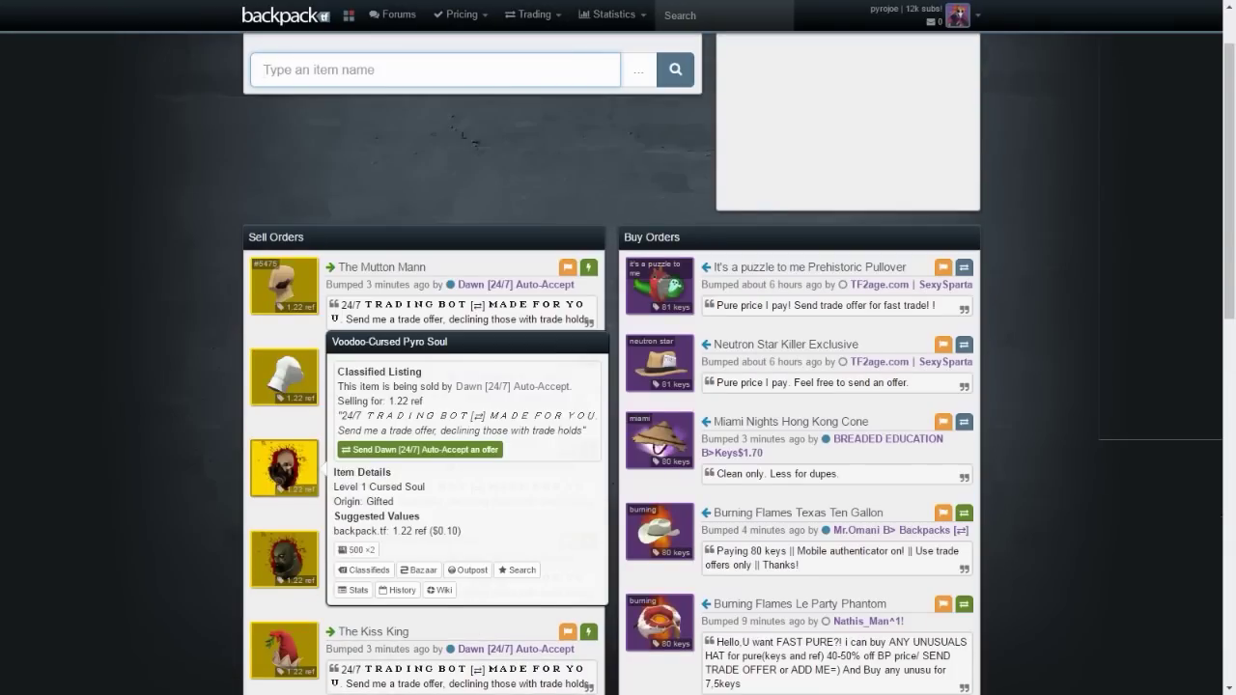
pyautogui.scroll(-3, 284, 425)
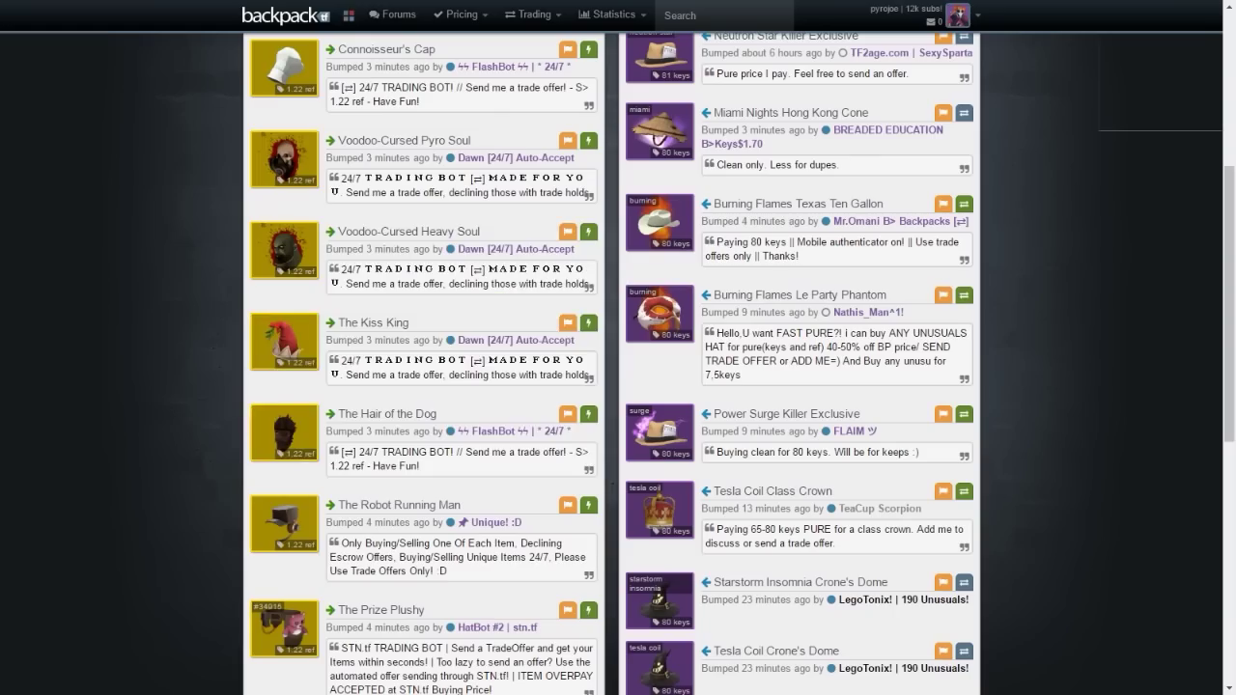
pyautogui.scroll(-2, 284, 446)
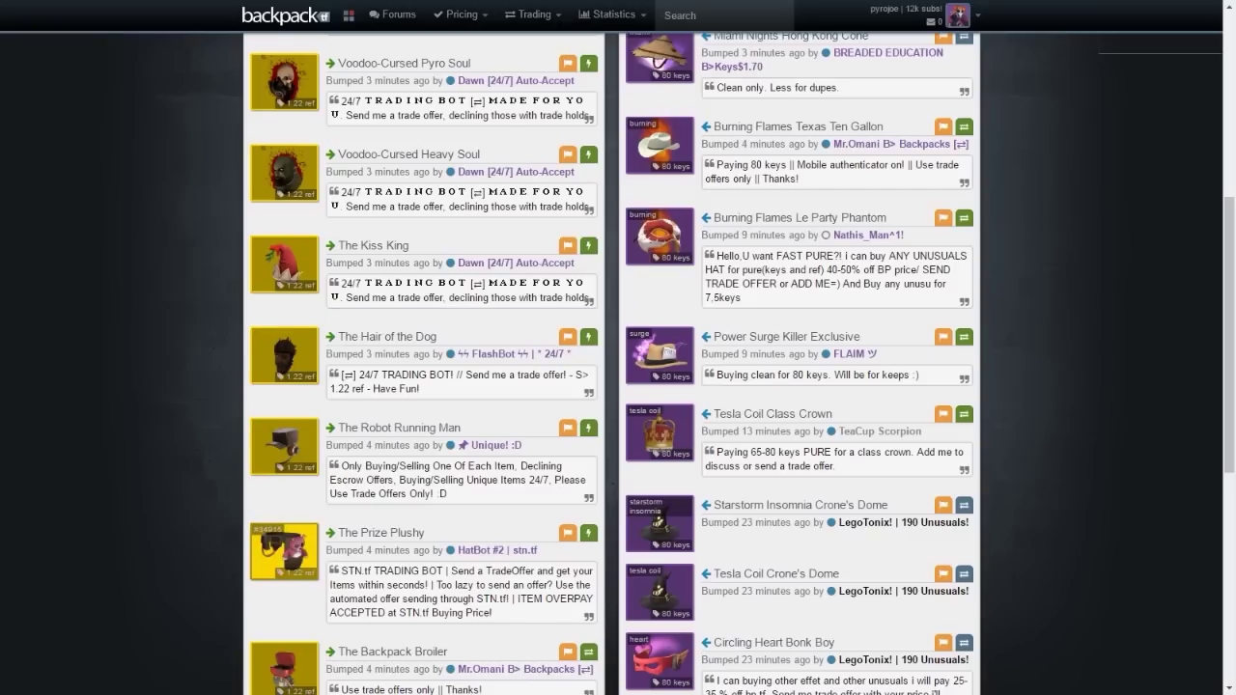
pyautogui.scroll(-2, 283, 541)
pyautogui.moveTo(284, 515)
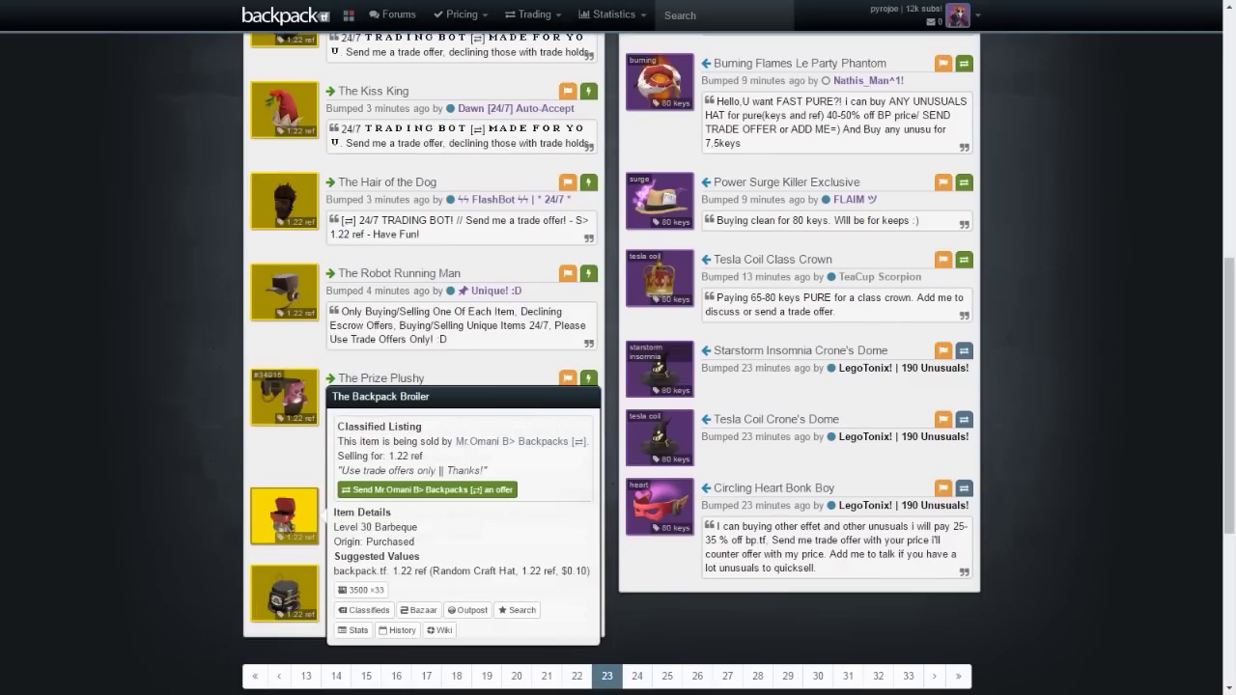
pyautogui.scroll(-2, 283, 593)
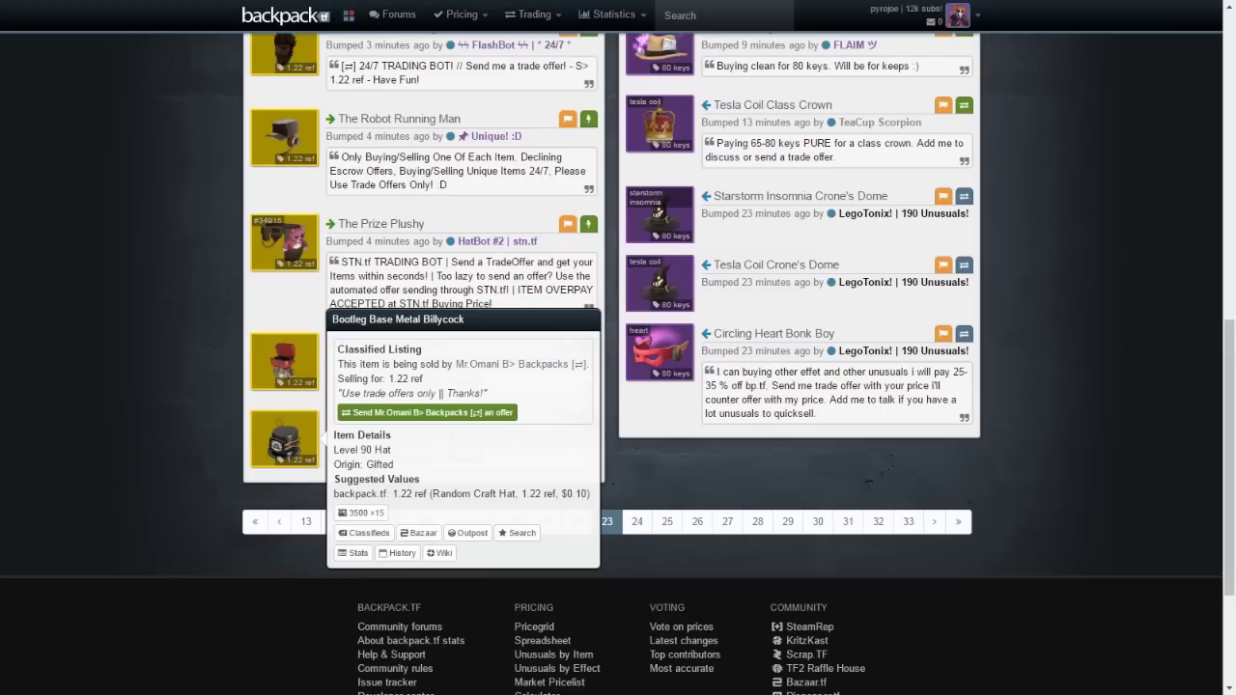
# Open page 24 of the listings and compare The Dark Falkirk Helm's selling price with its suggested value.
pyautogui.click(636, 521)
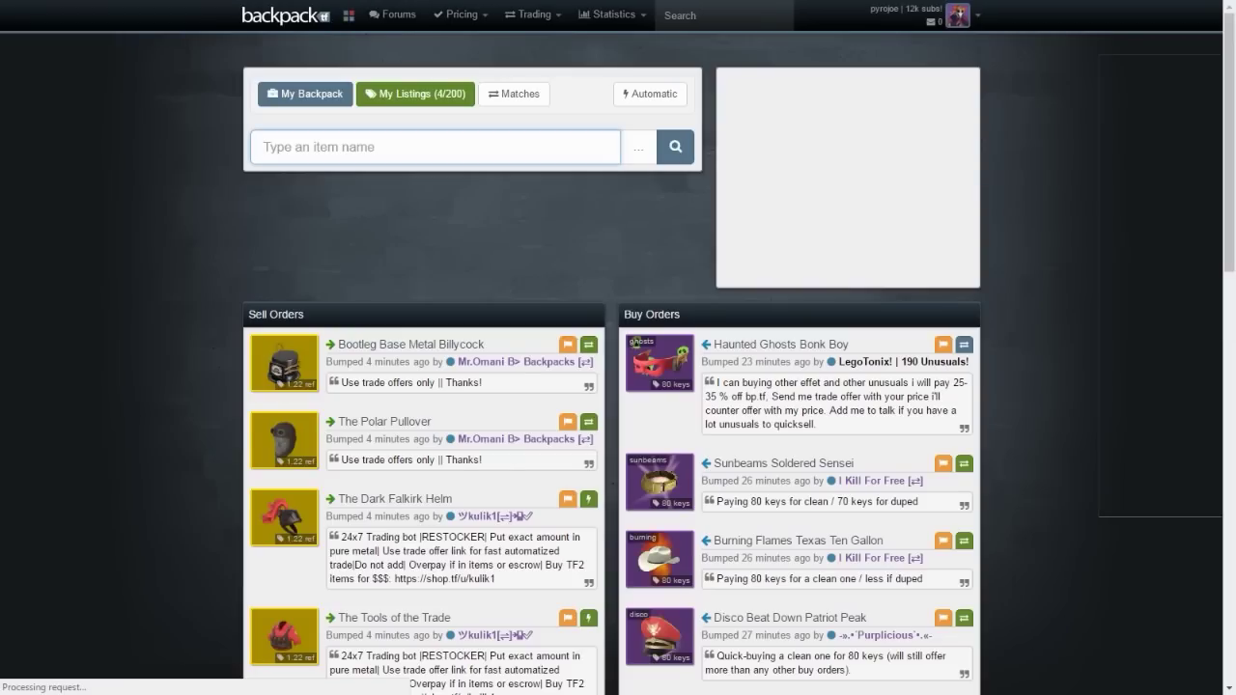
pyautogui.moveTo(283, 363)
pyautogui.scroll(-3, 284, 363)
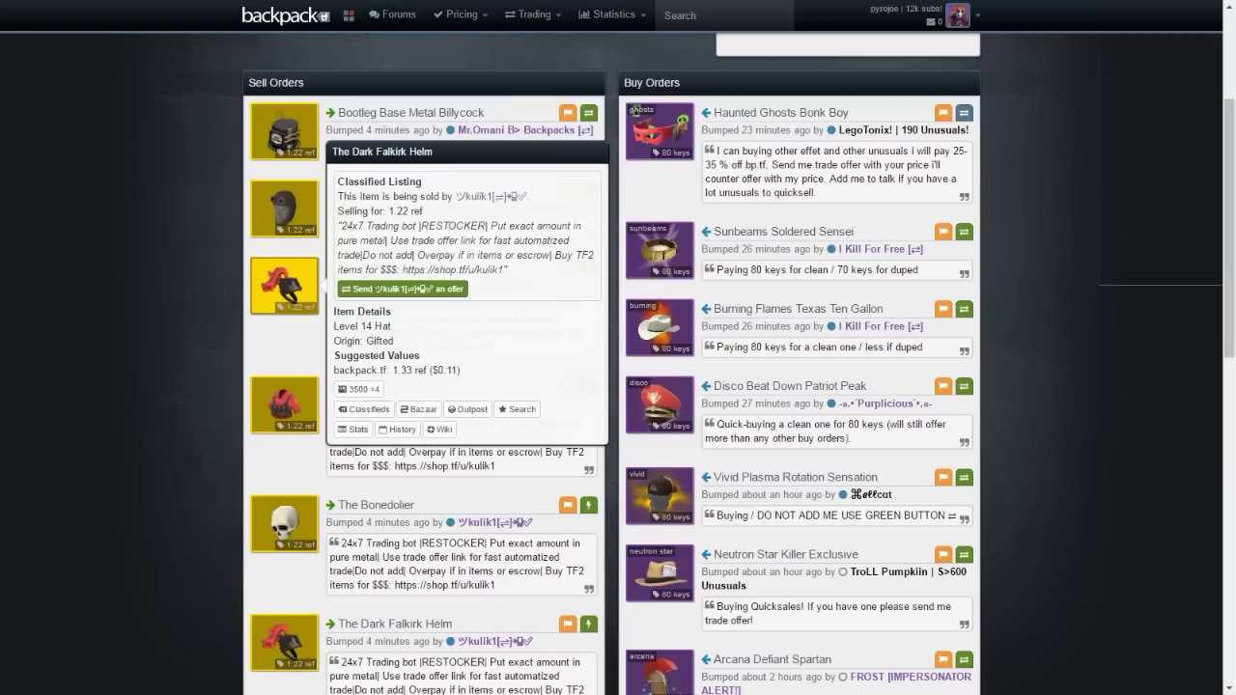
pyautogui.moveTo(387, 370); pyautogui.dragTo(452, 370)
pyautogui.click(450, 369)
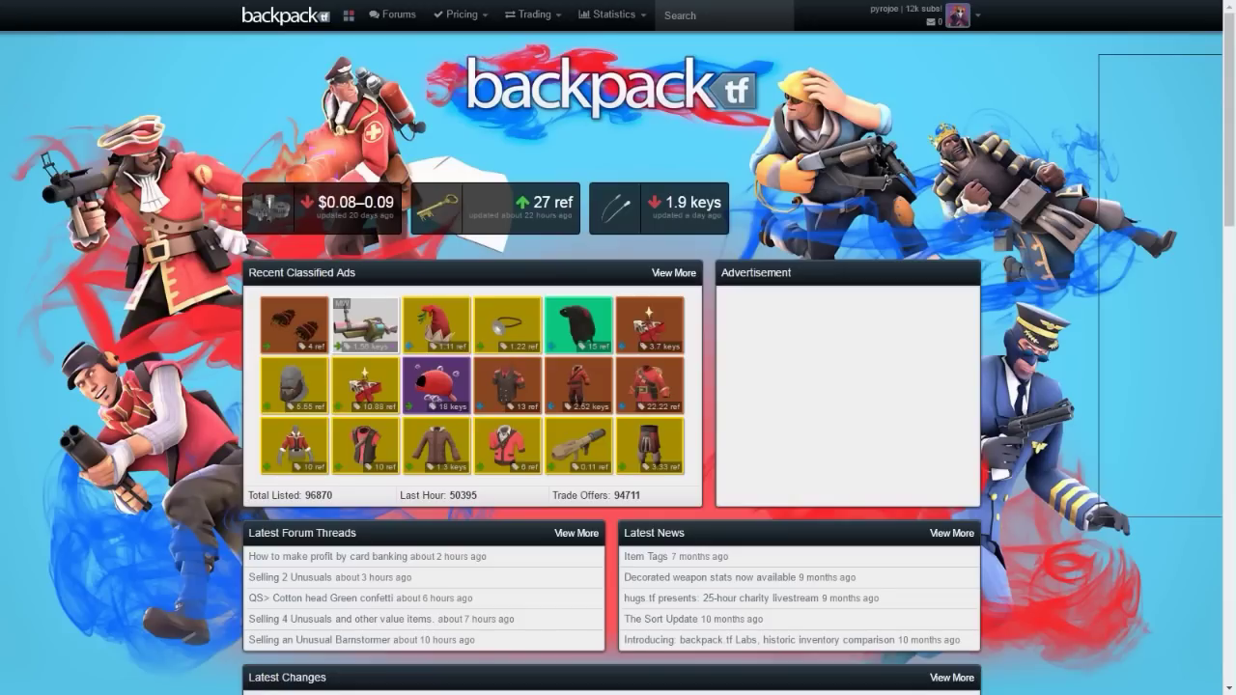
# Search the site for "cold" and open a matching item's statistics page to examine its timeline and paint distribution.
pyautogui.scroll(-3, 618, 363)
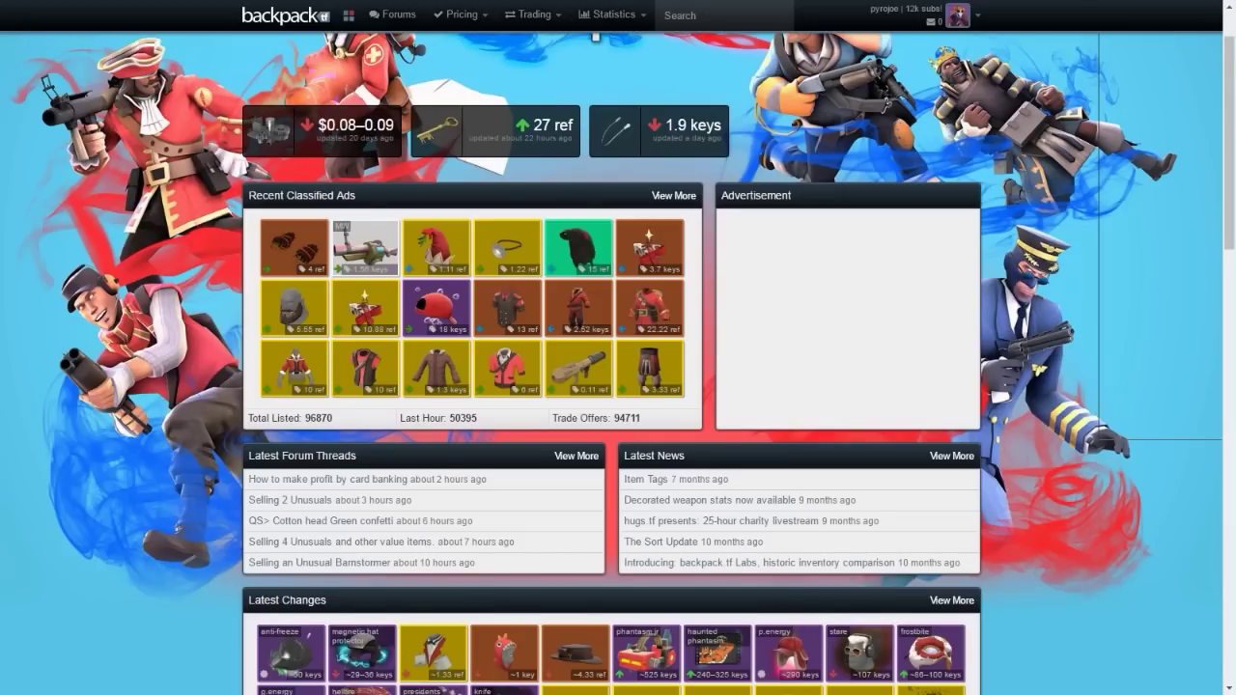
pyautogui.scroll(3, 618, 363)
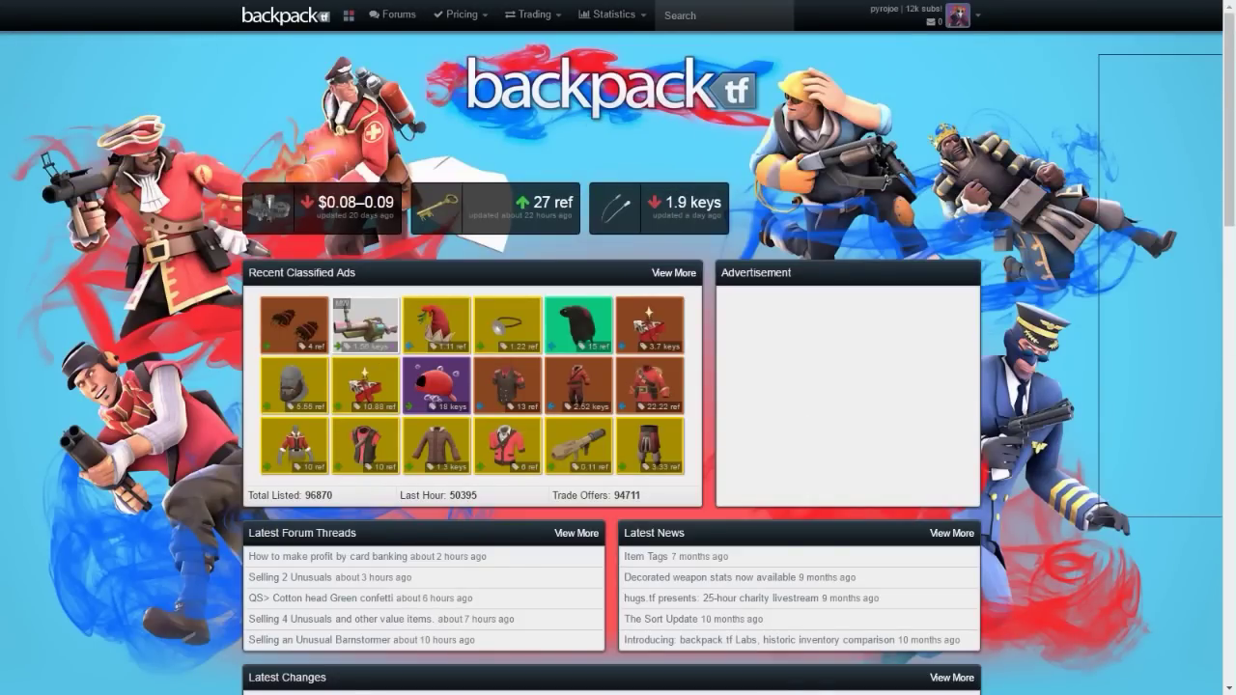
pyautogui.click(706, 16)
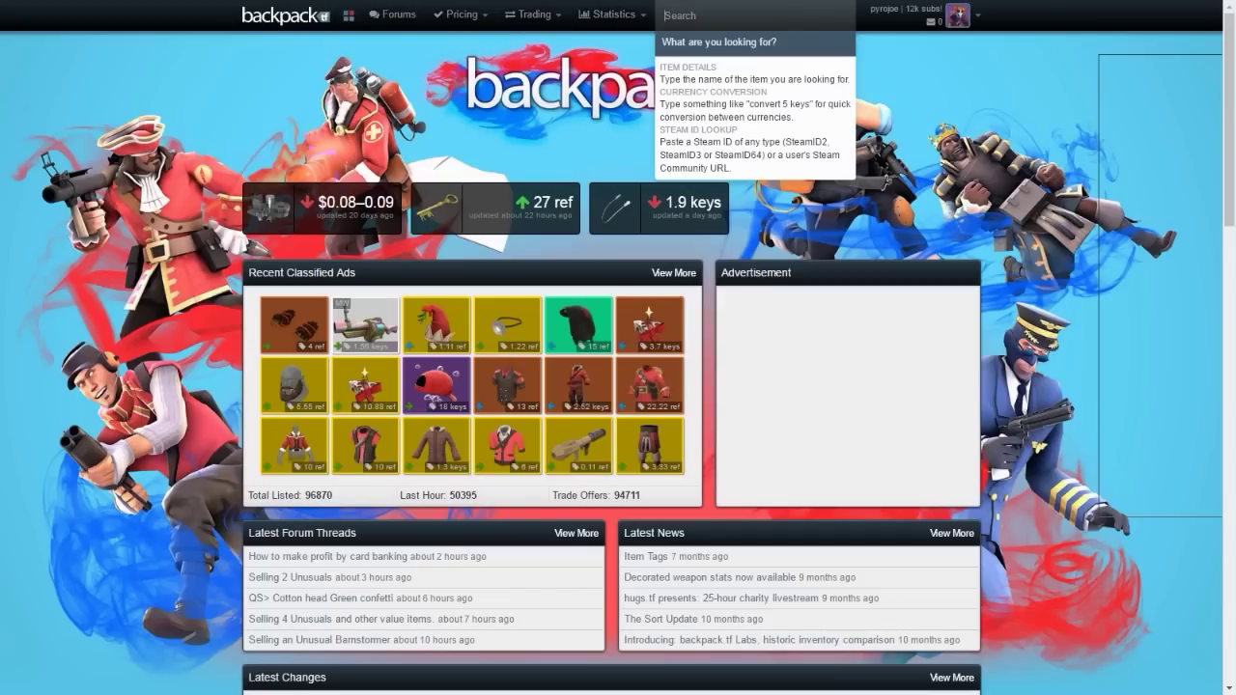
pyautogui.write('cold')
pyautogui.click(733, 87)
pyautogui.scroll(-8, 618, 386)
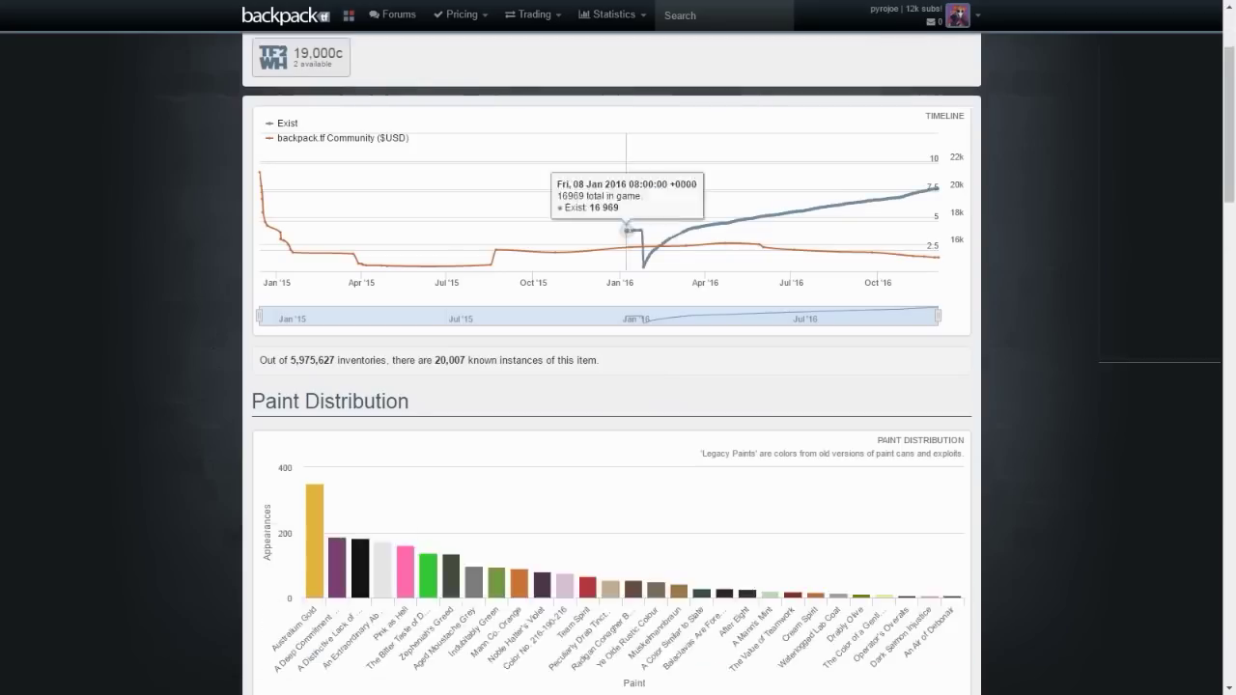
# Review the Cold Snap Coat's sell and buy orders and compare the top buy order's price with the suggested value.
pyautogui.scroll(-1, 299, 289)
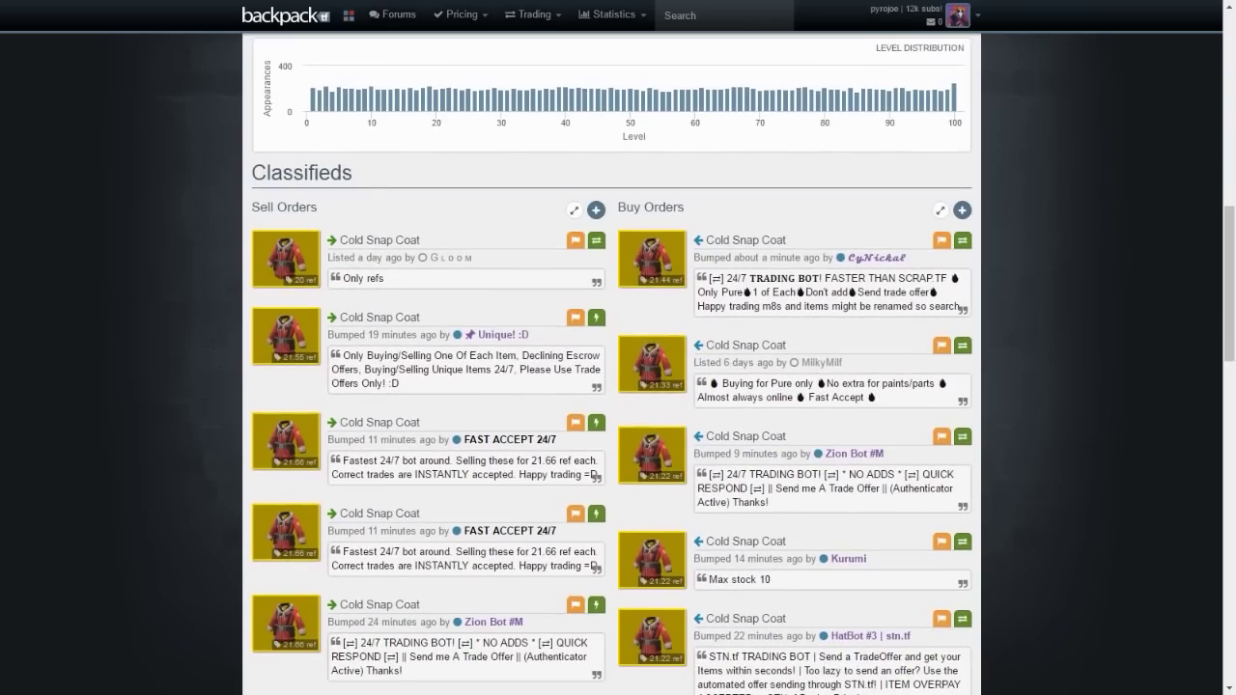
pyautogui.moveTo(299, 270)
pyautogui.moveTo(286, 336)
pyautogui.moveTo(651, 259)
pyautogui.moveTo(324, 307); pyautogui.dragTo(370, 321)
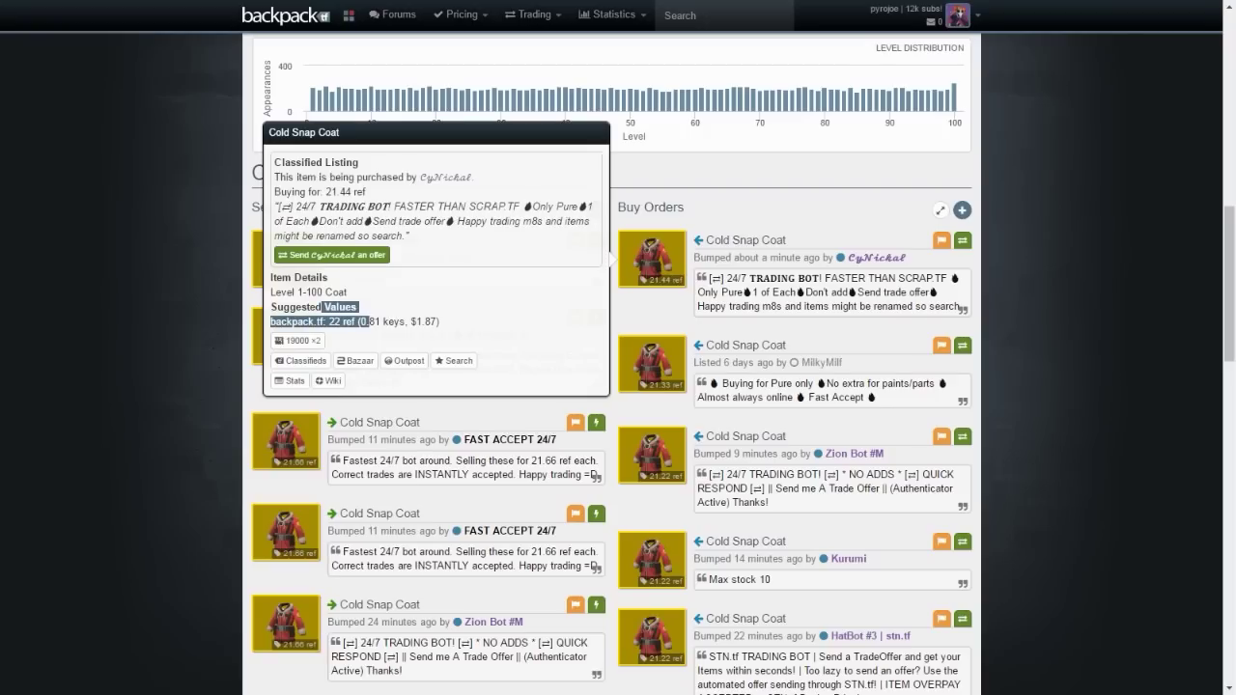
pyautogui.click(368, 321)
pyautogui.moveTo(365, 191); pyautogui.dragTo(325, 191)
pyautogui.click(326, 191)
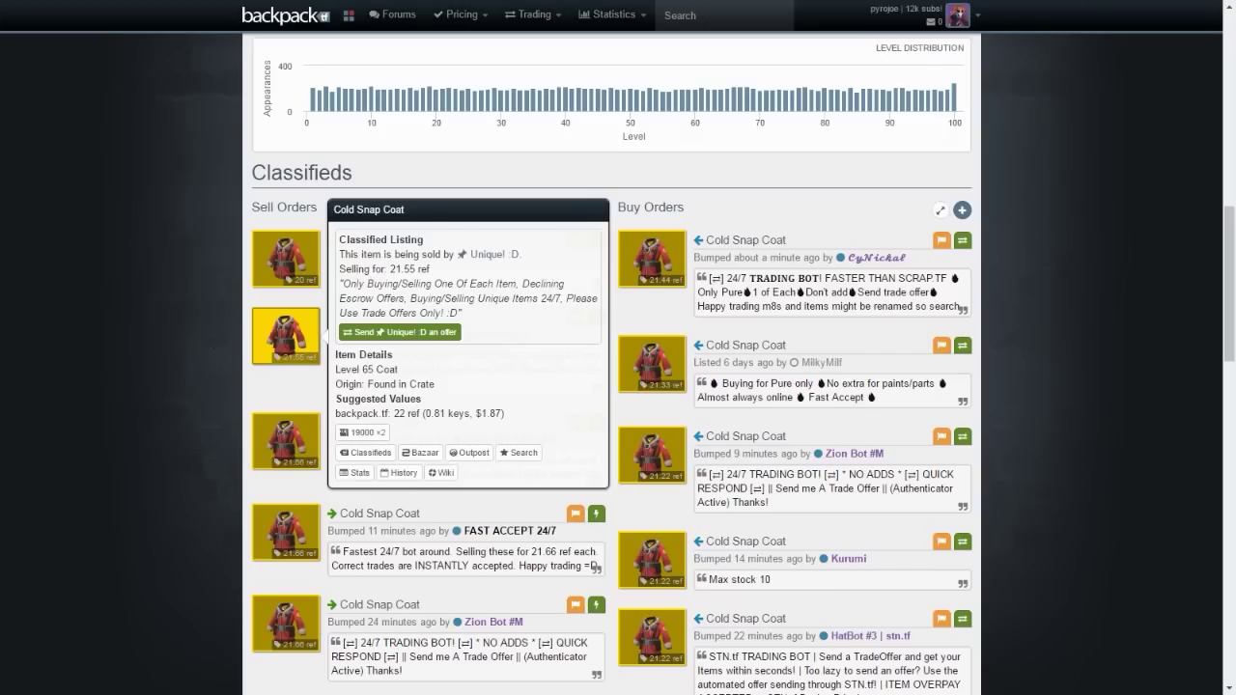
# Search the site for "last b" and open the craftable Unique Last Breath's statistics page to view its classifieds.
pyautogui.scroll(2, 313, 97)
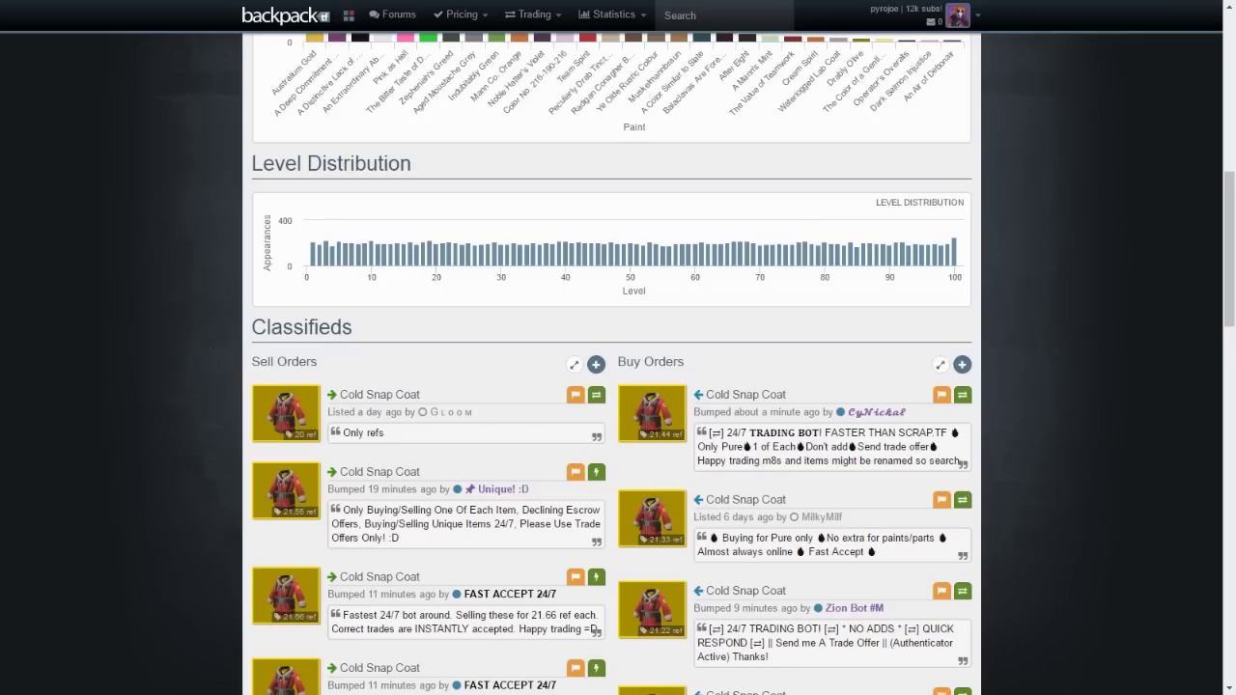
pyautogui.scroll(8, 618, 386)
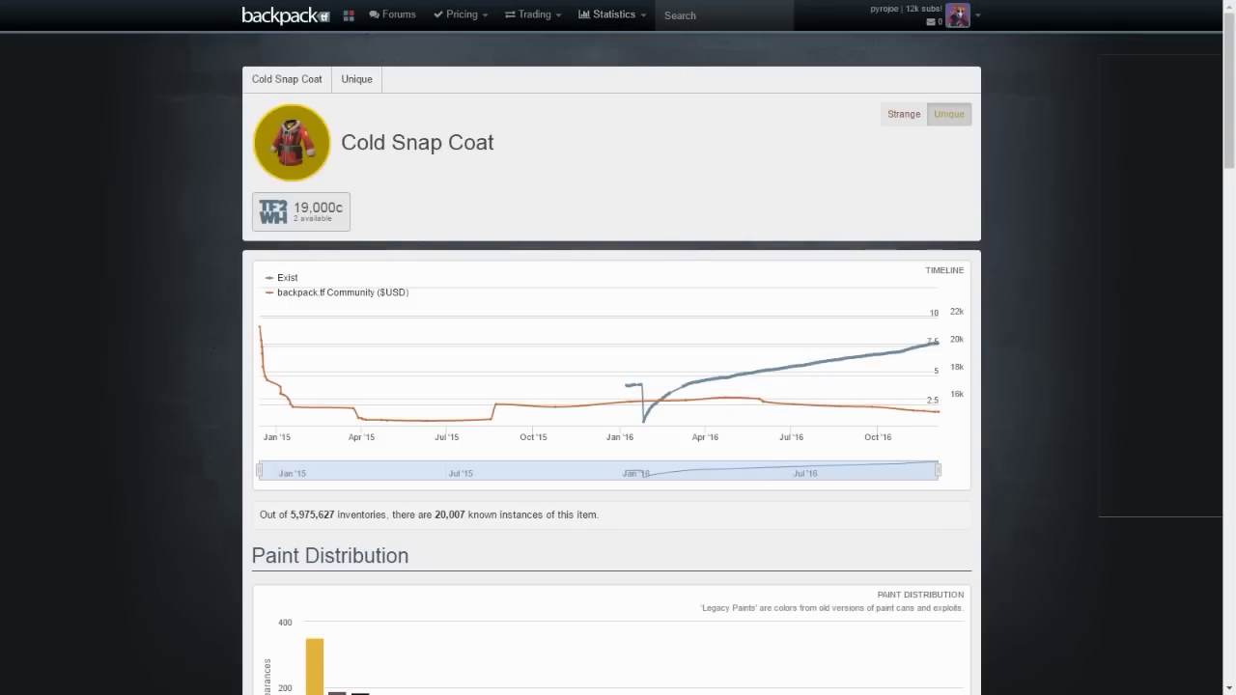
pyautogui.click(679, 15)
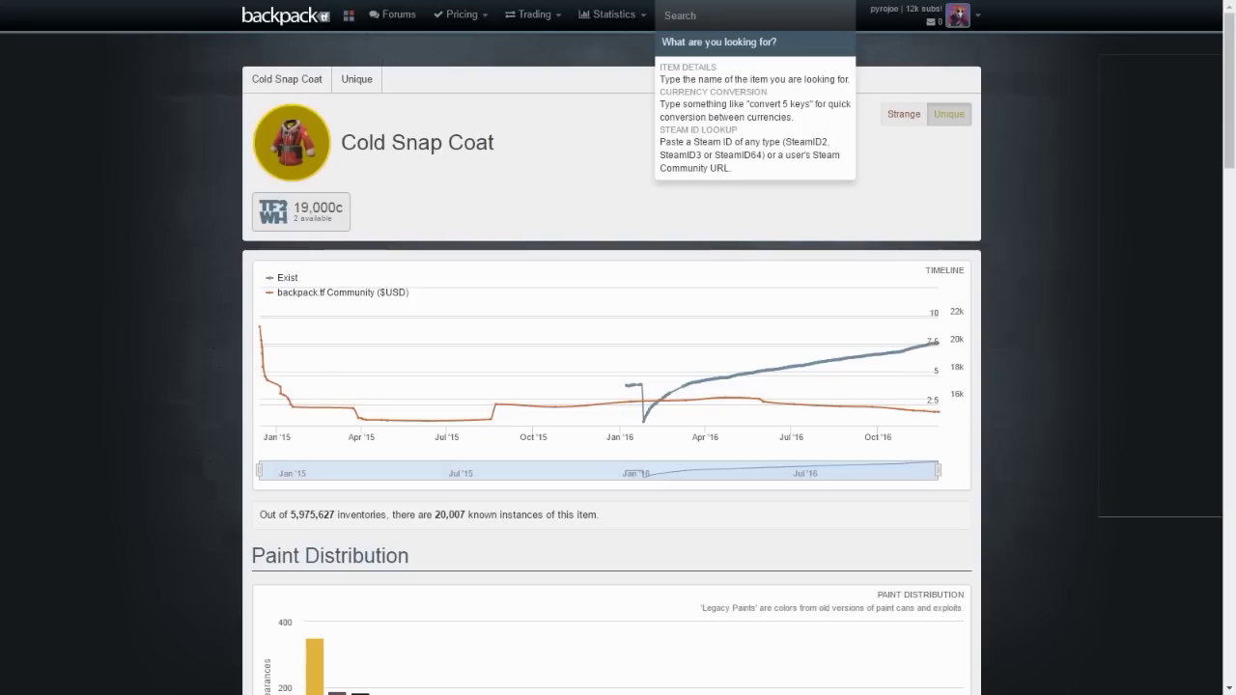
pyautogui.write('last b')
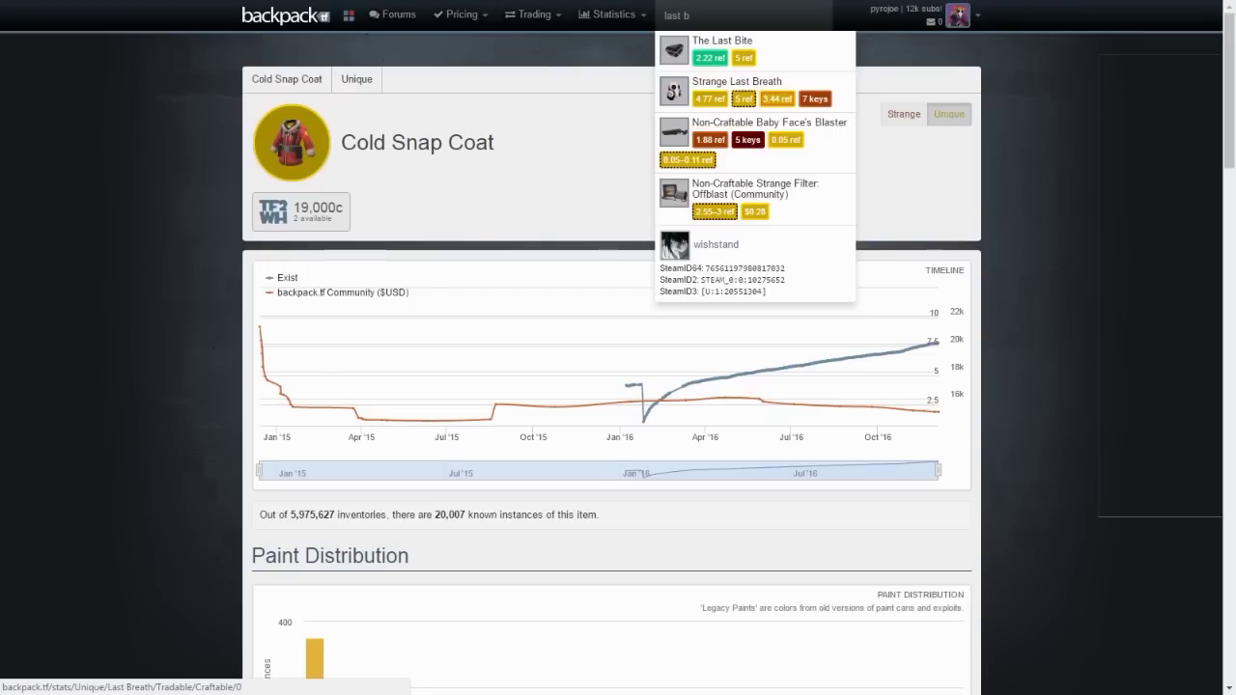
pyautogui.click(710, 98)
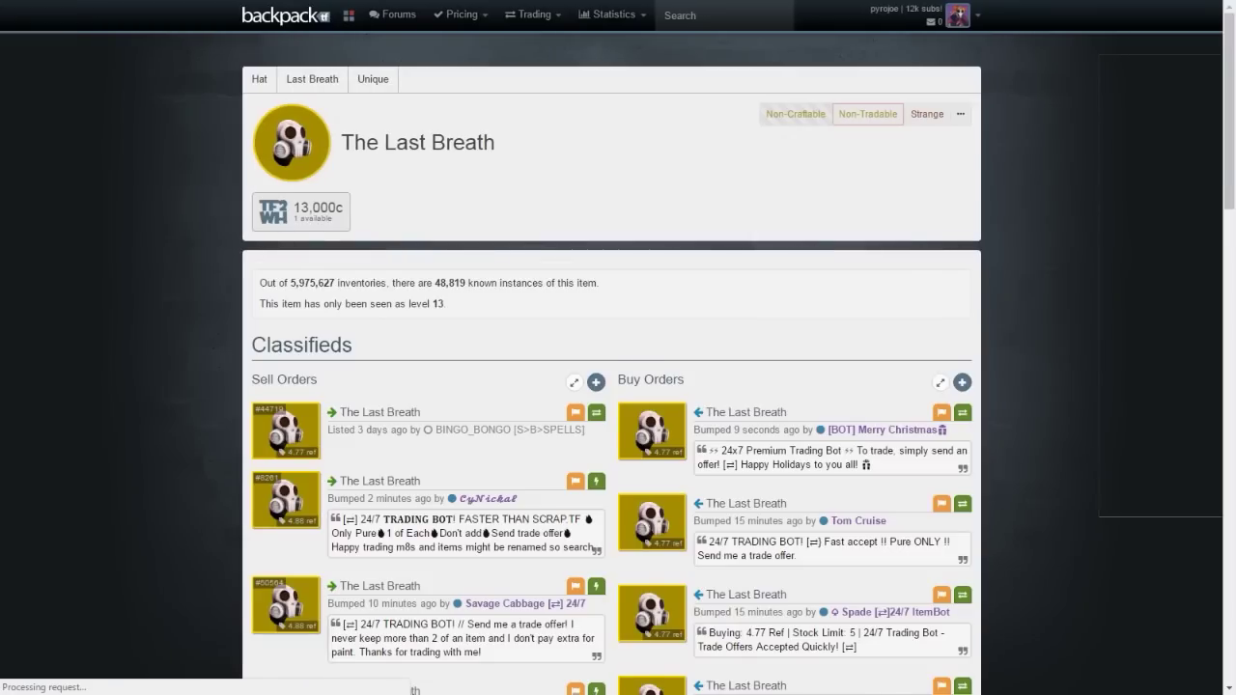
pyautogui.scroll(-3, 618, 386)
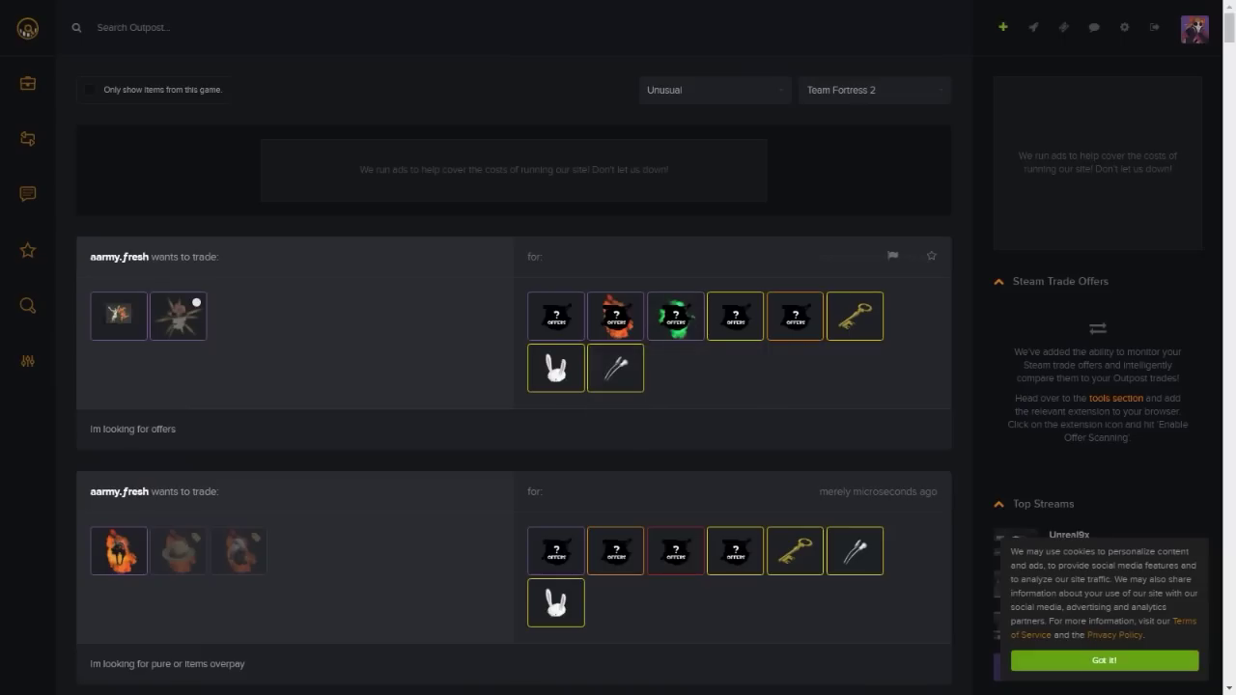
# Filter the Team Fortress 2 trades on TF2 Outpost to Unique quality and look through the newest ones.
pyautogui.click(715, 90)
pyautogui.click(710, 169)
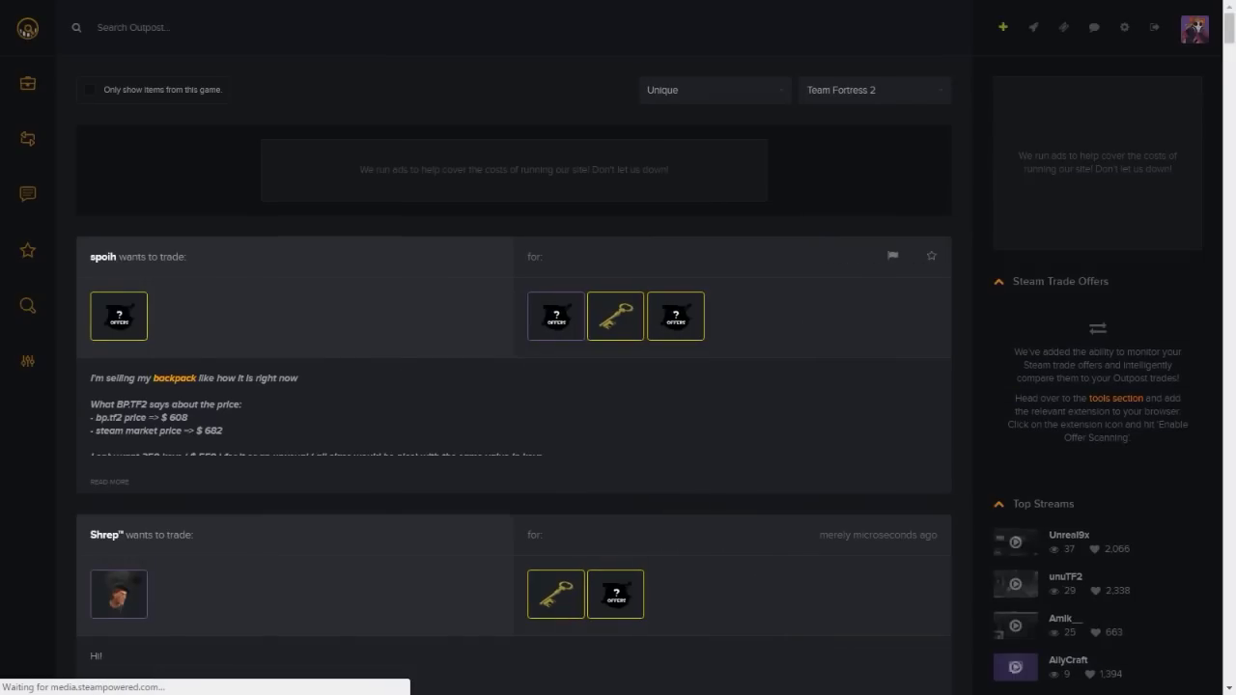
pyautogui.scroll(-5, 514, 386)
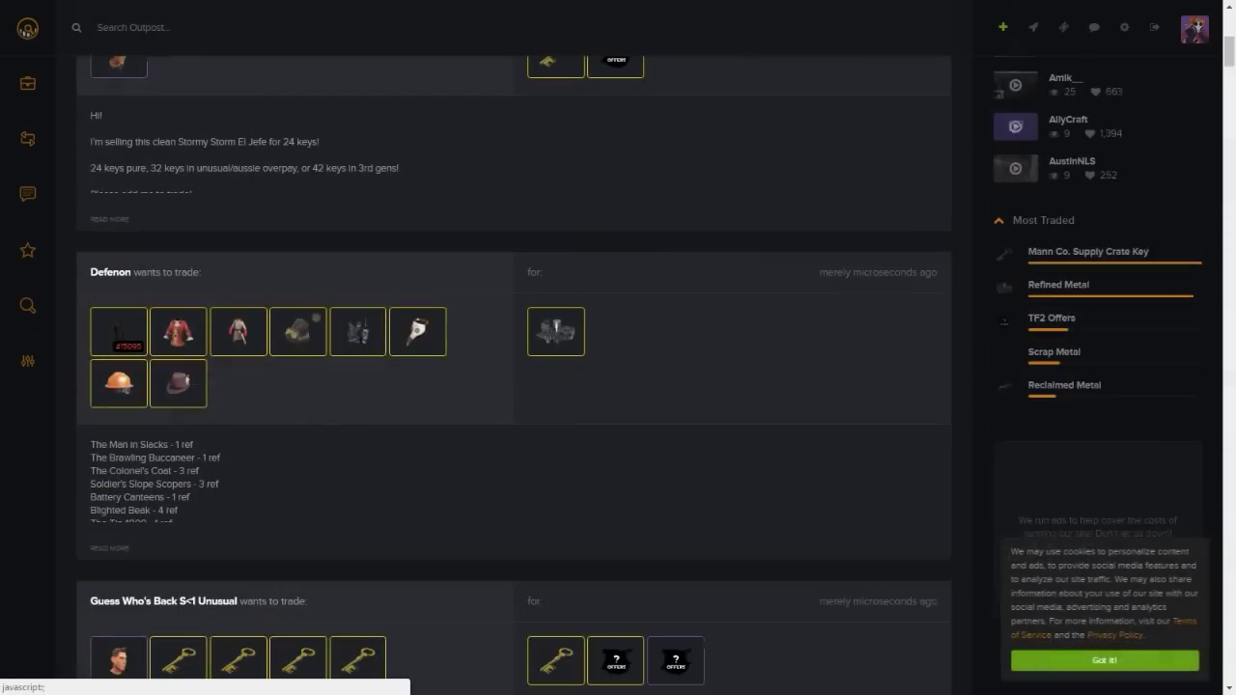
pyautogui.scroll(2, 178, 382)
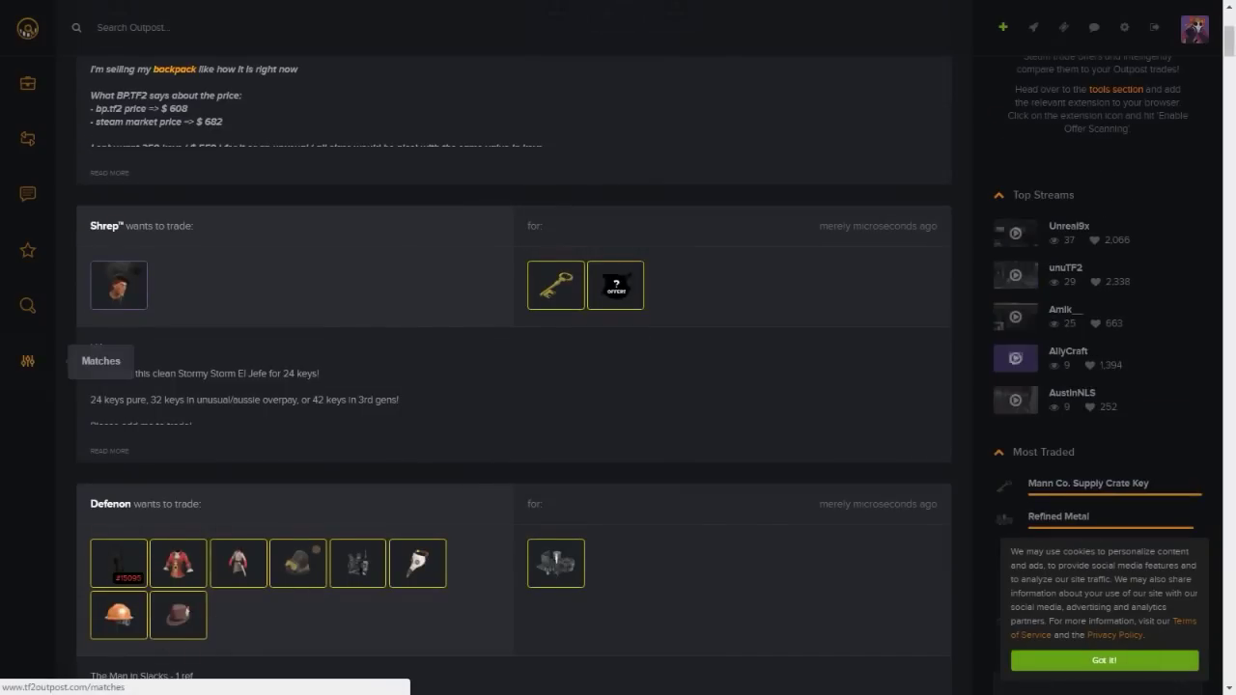
pyautogui.scroll(-1, 27, 360)
pyautogui.scroll(2, 29, 329)
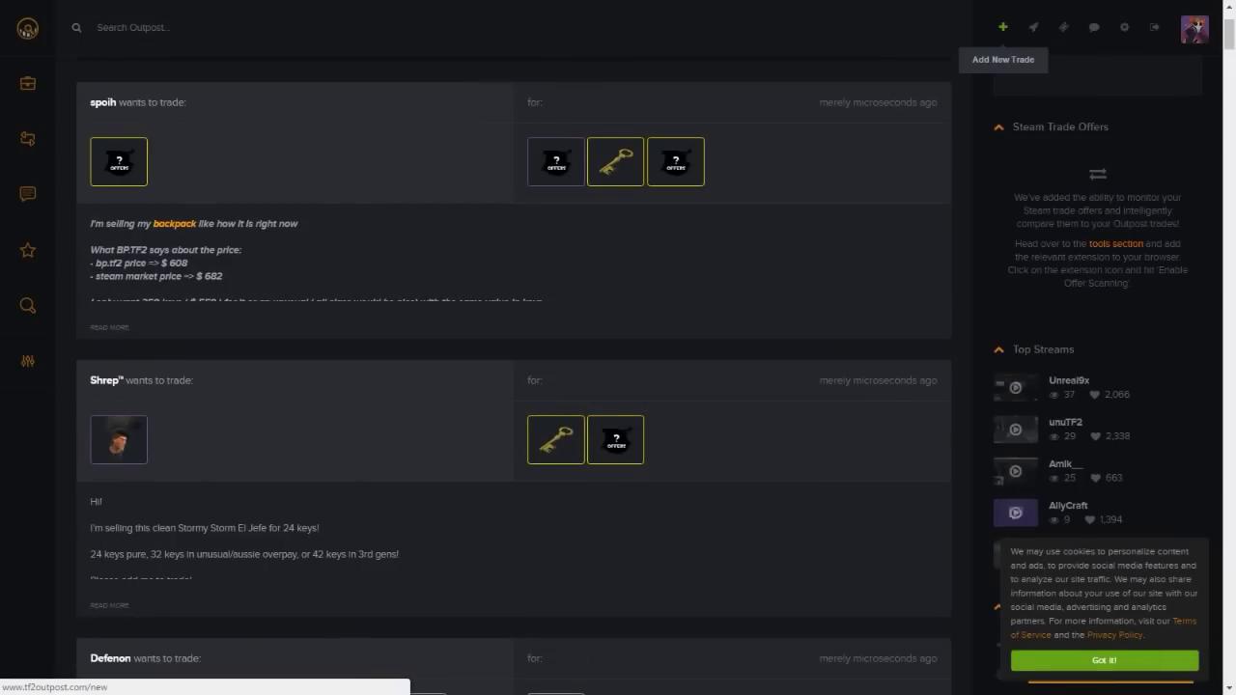
# Start a new trade, search the backpack for "last" and add The Last Breath as the offered item.
pyautogui.click(1002, 27)
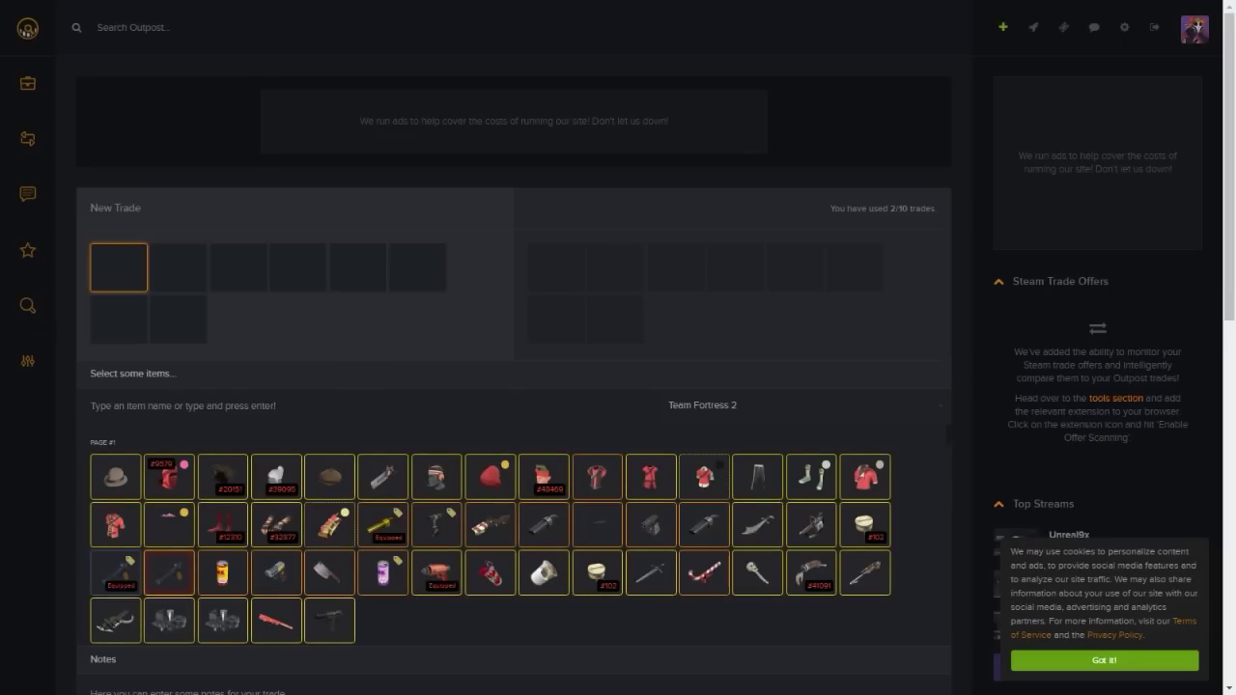
pyautogui.scroll(-10, 705, 569)
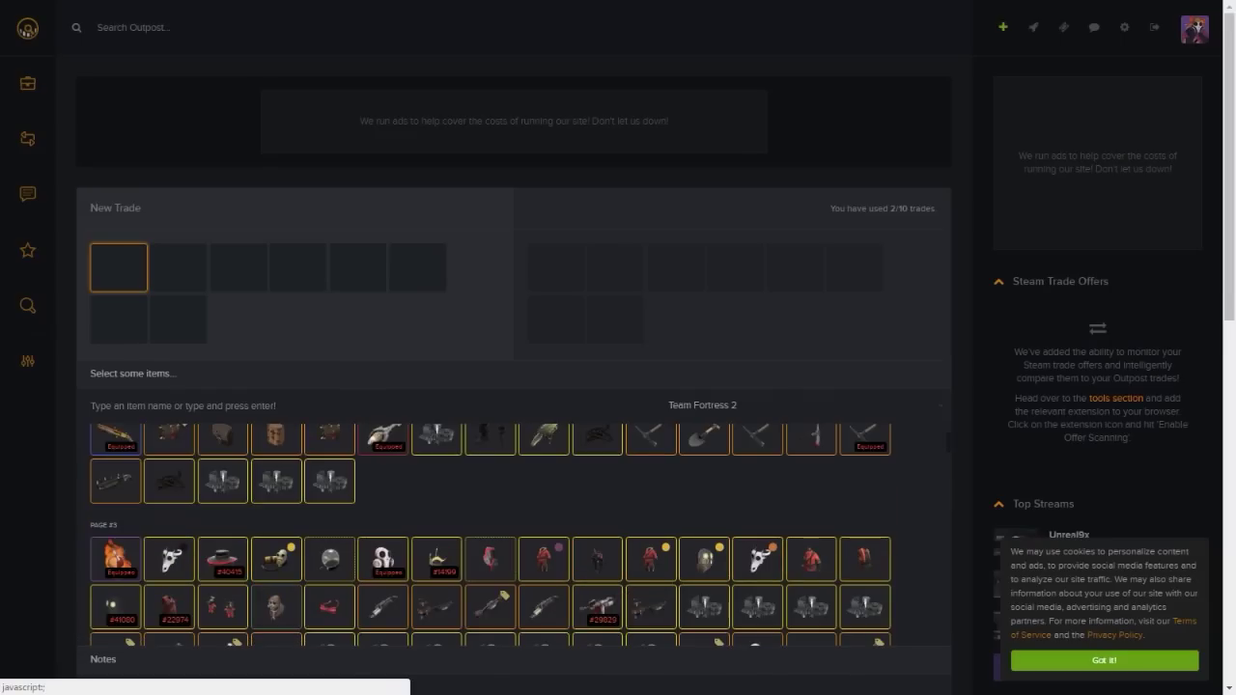
pyautogui.click(91, 405)
pyautogui.write('last')
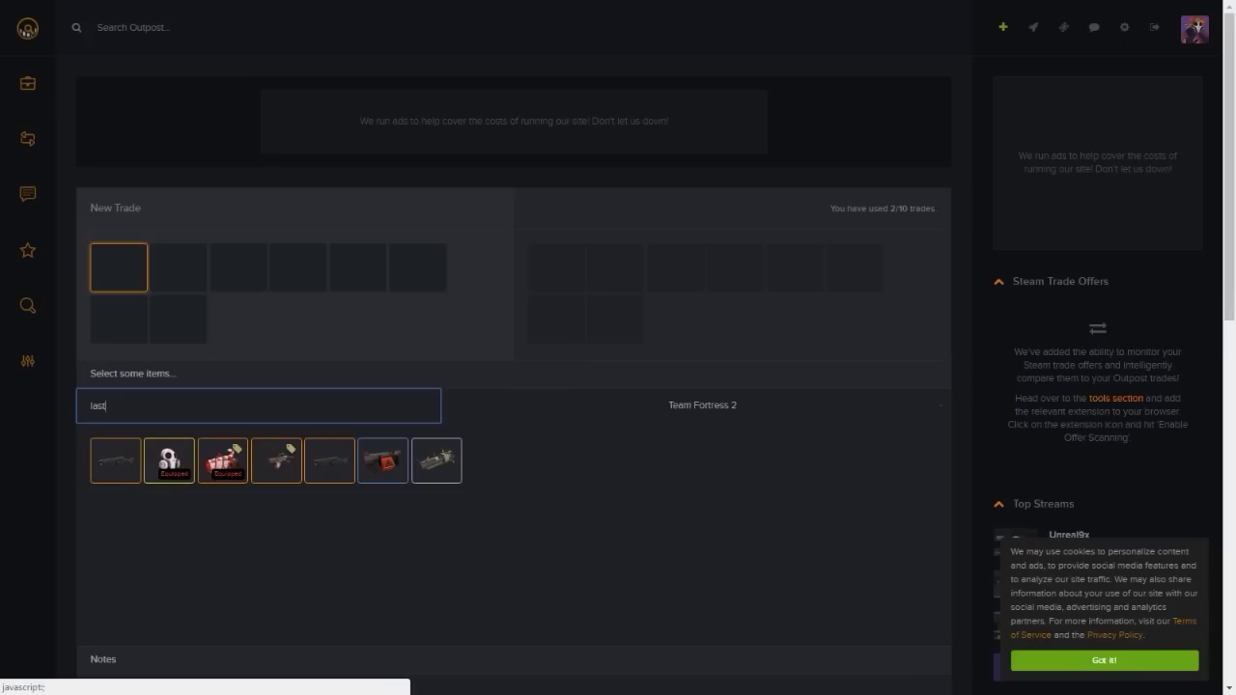
pyautogui.click(169, 461)
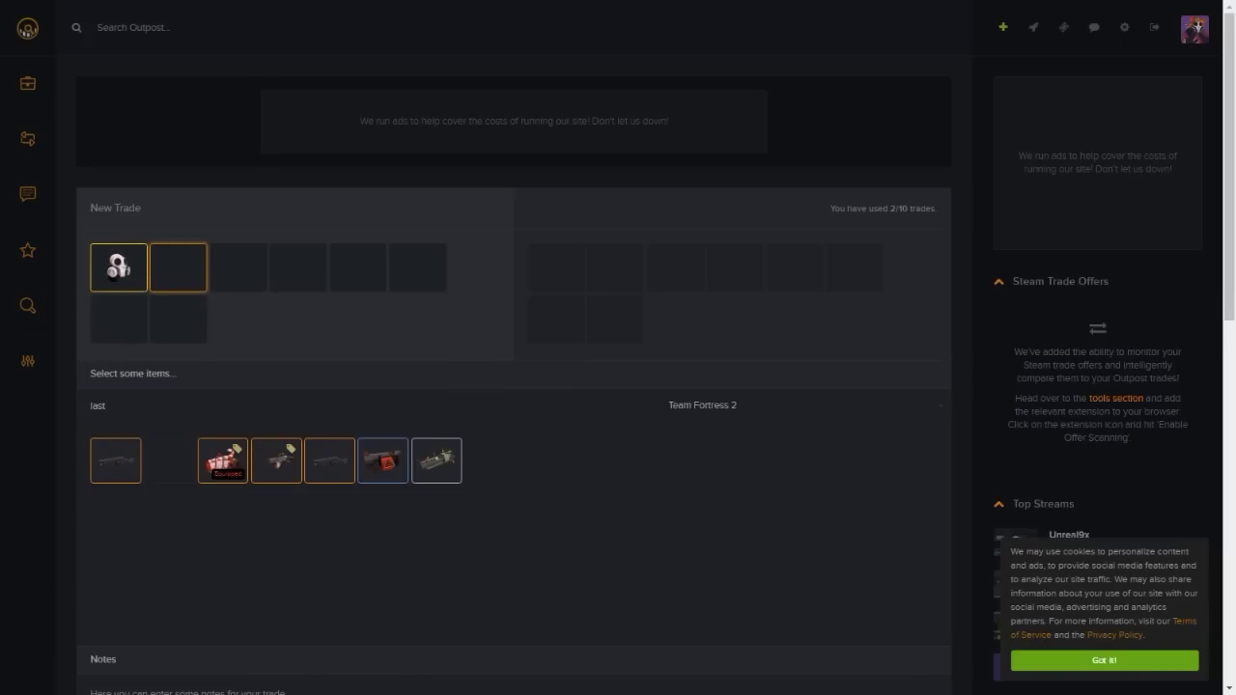
# Search for "off", add two offer placeholders to the wanted items and set the second one's quality to Strange.
pyautogui.click(555, 267)
pyautogui.click(258, 405)
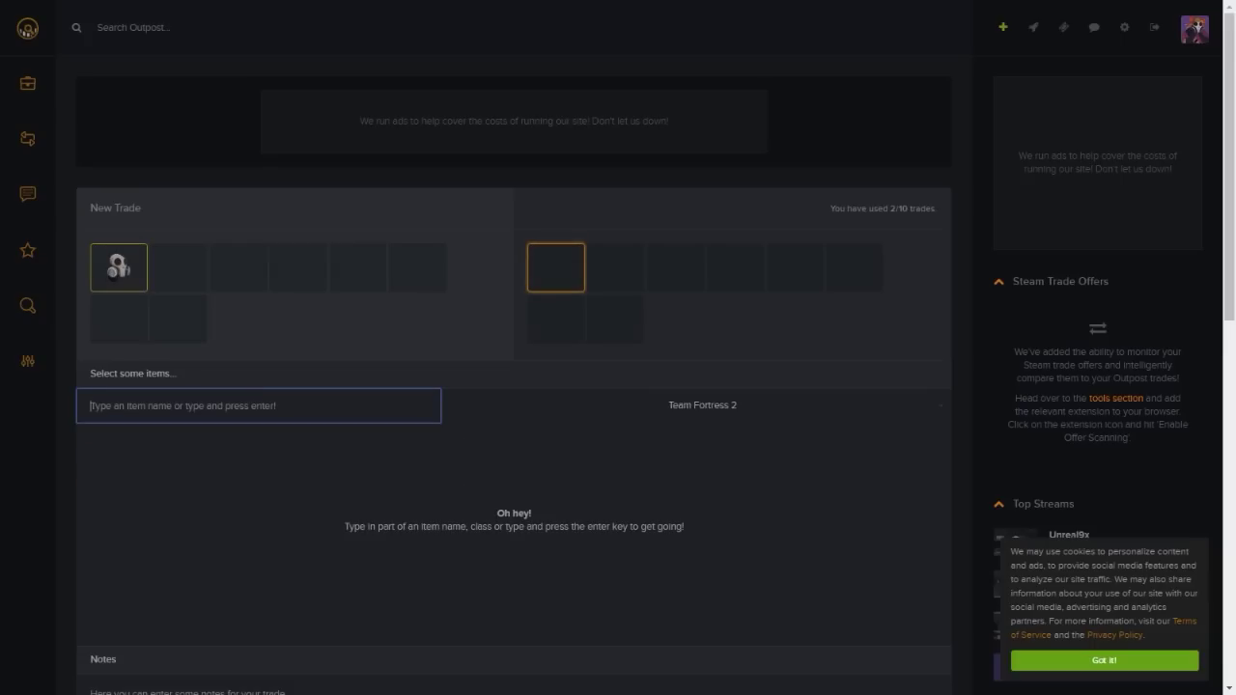
pyautogui.write('off')
pyautogui.press('Return')
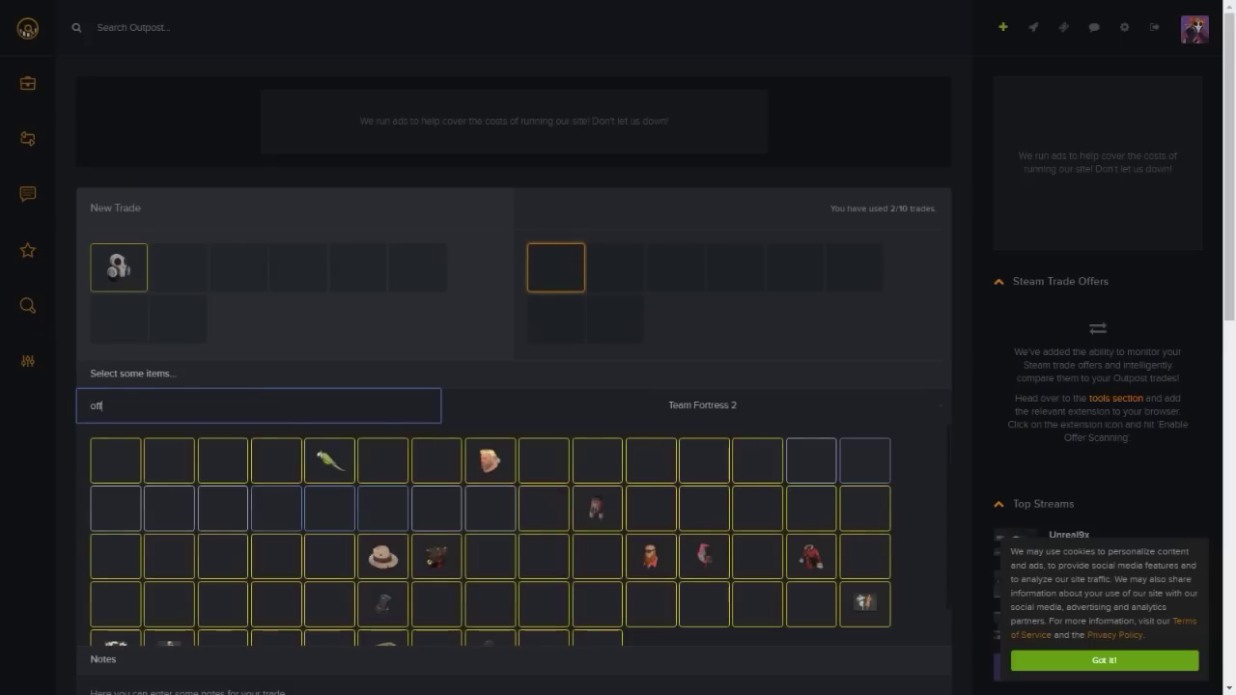
pyautogui.scroll(-1, 276, 618)
pyautogui.click(276, 608)
pyautogui.click(276, 609)
pyautogui.click(615, 268)
pyautogui.click(683, 336)
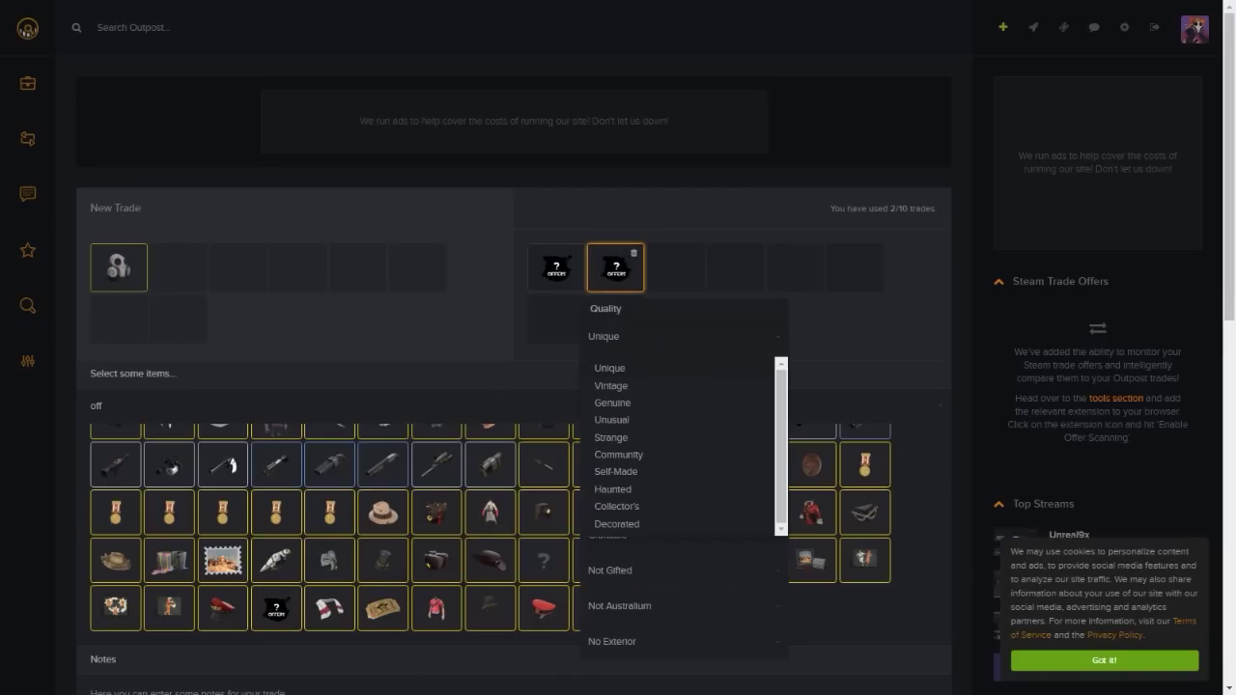
pyautogui.click(610, 438)
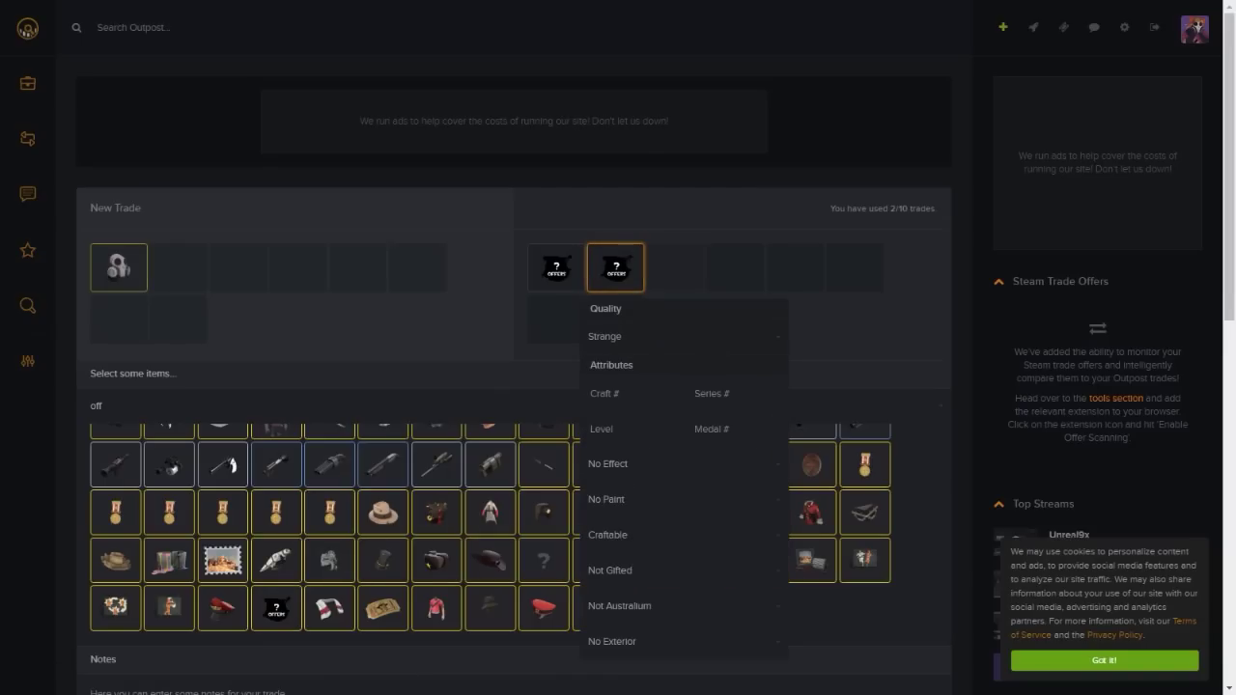
# Search for "ref" and add Refined Metal as the third wanted item of the trade.
pyautogui.click(675, 267)
pyautogui.click(257, 405)
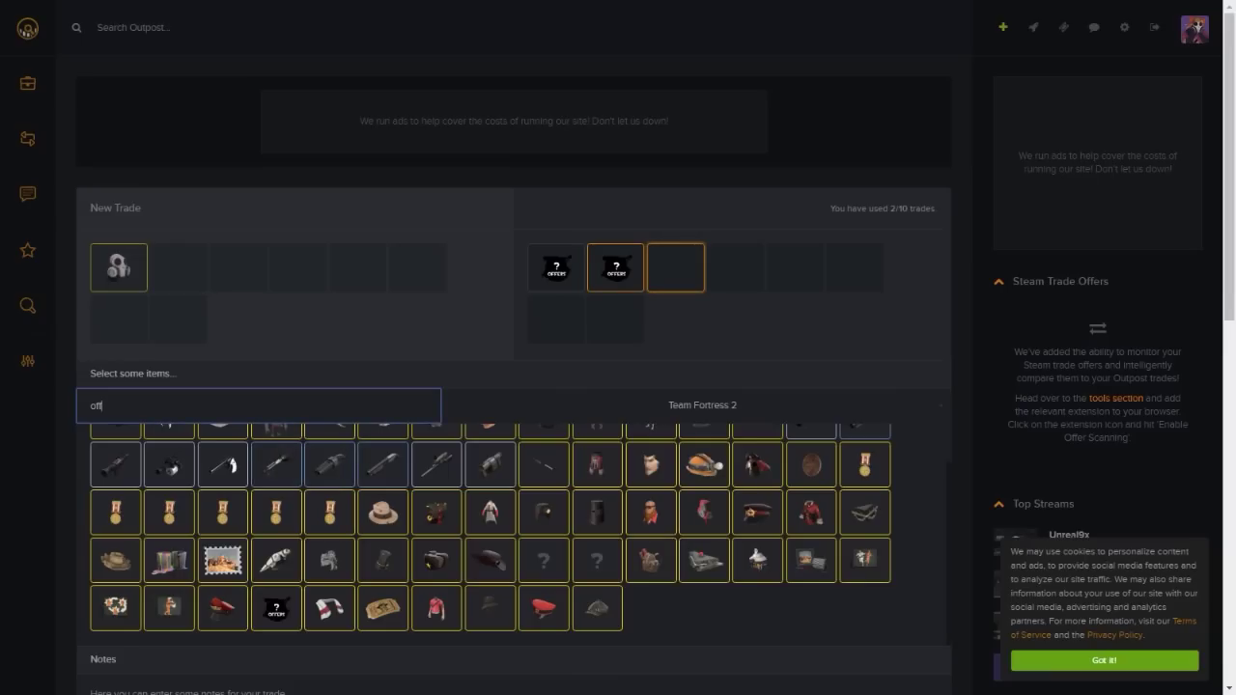
pyautogui.press('BackSpace')
pyautogui.press('BackSpace')
pyautogui.press('BackSpace')
pyautogui.write('ref')
pyautogui.click(543, 460)
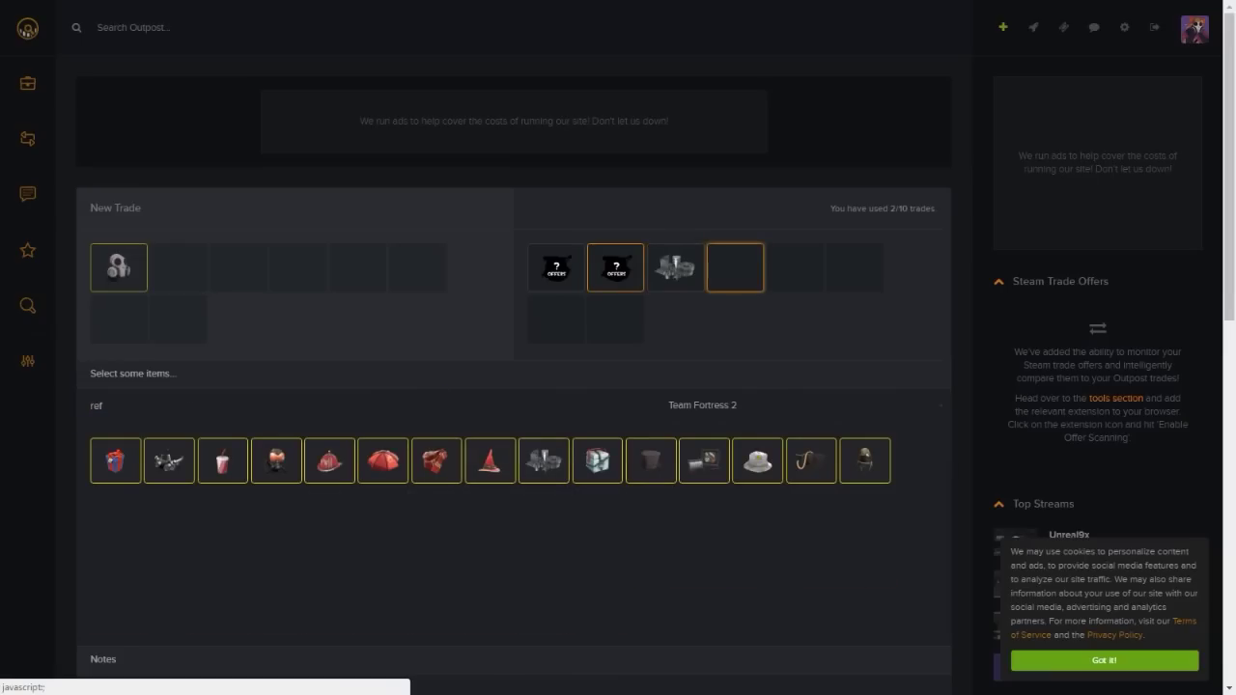
# Add Reclaimed Metal and Scrap Metal to the wanted items, finding them with "recl" and "scrap".
pyautogui.press('BackSpace')
pyautogui.press('BackSpace')
pyautogui.write('ecl')
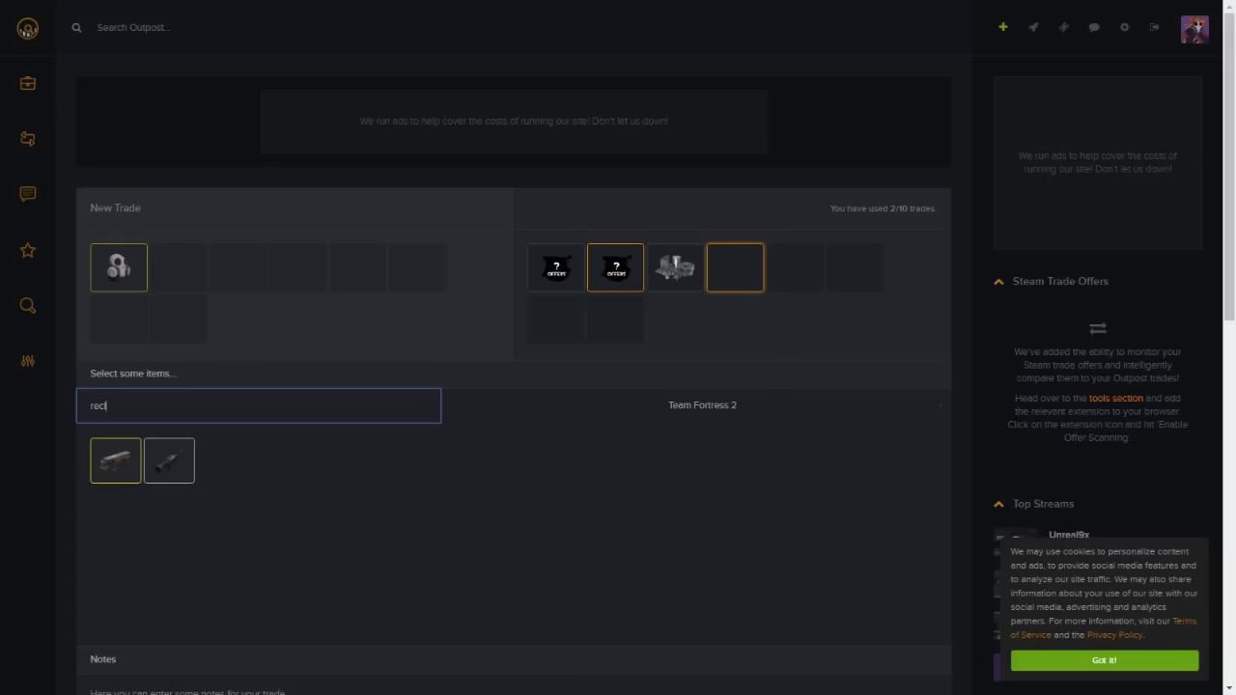
pyautogui.click(115, 460)
pyautogui.doubleClick(99, 406)
pyautogui.write('scrap')
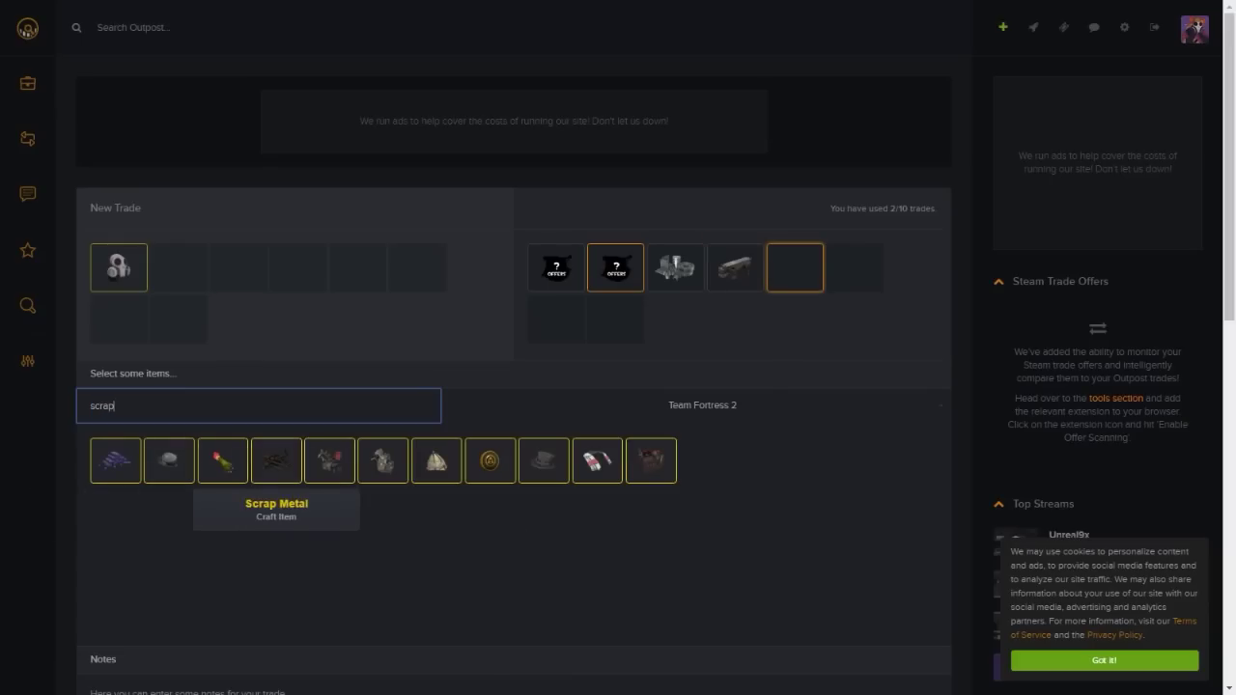
pyautogui.click(276, 460)
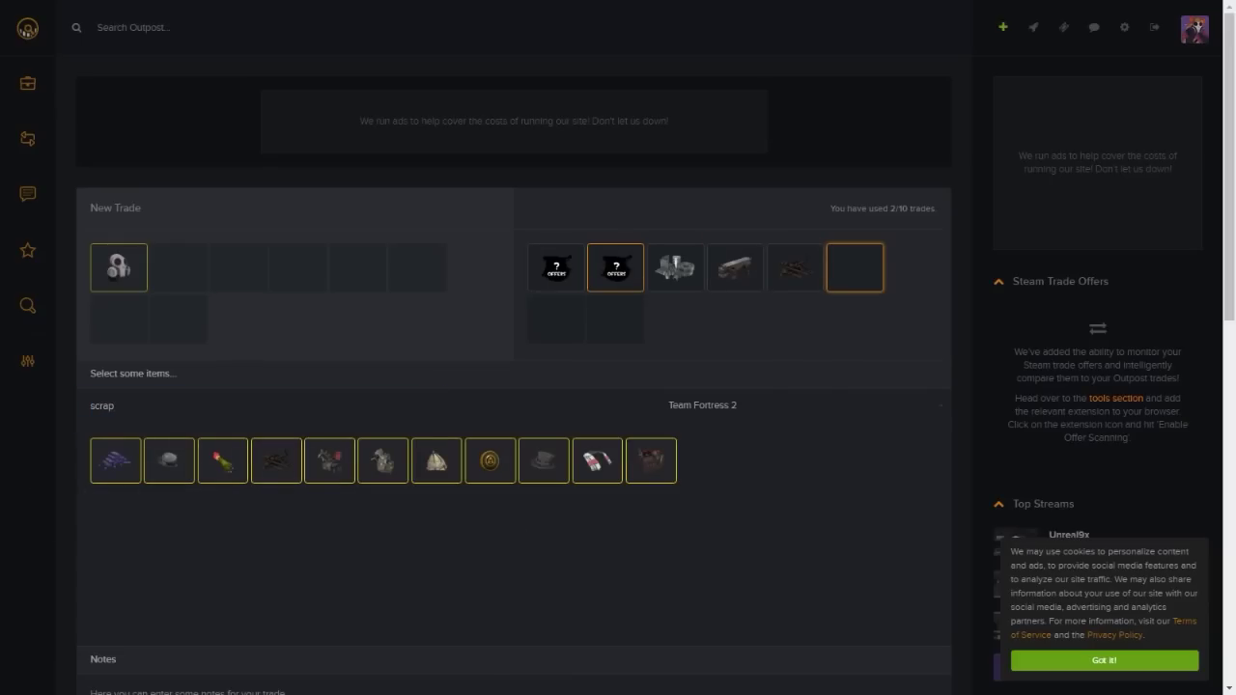
# Enter the trade note "Selling this last breath for it's backpack.tf price of 4.77 refined".
pyautogui.scroll(-2, 221, 675)
pyautogui.scroll(2, 221, 676)
pyautogui.scroll(-2, 224, 680)
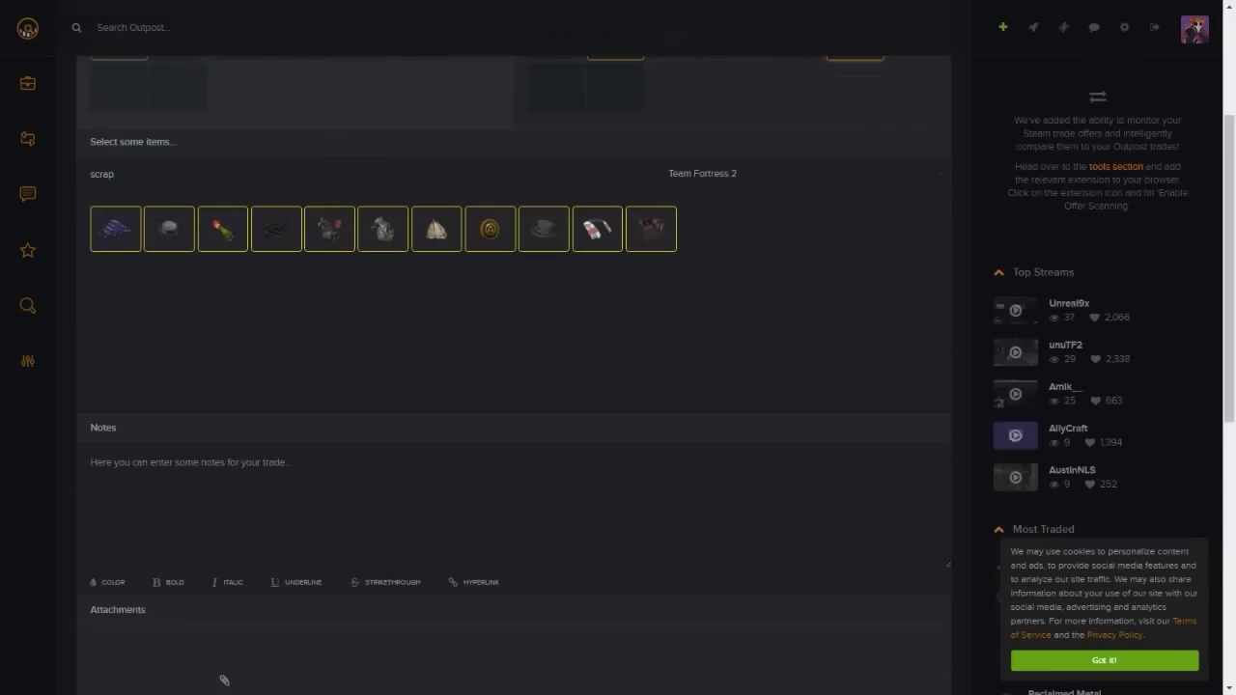
pyautogui.click(92, 463)
pyautogui.scroll(1, 513, 375)
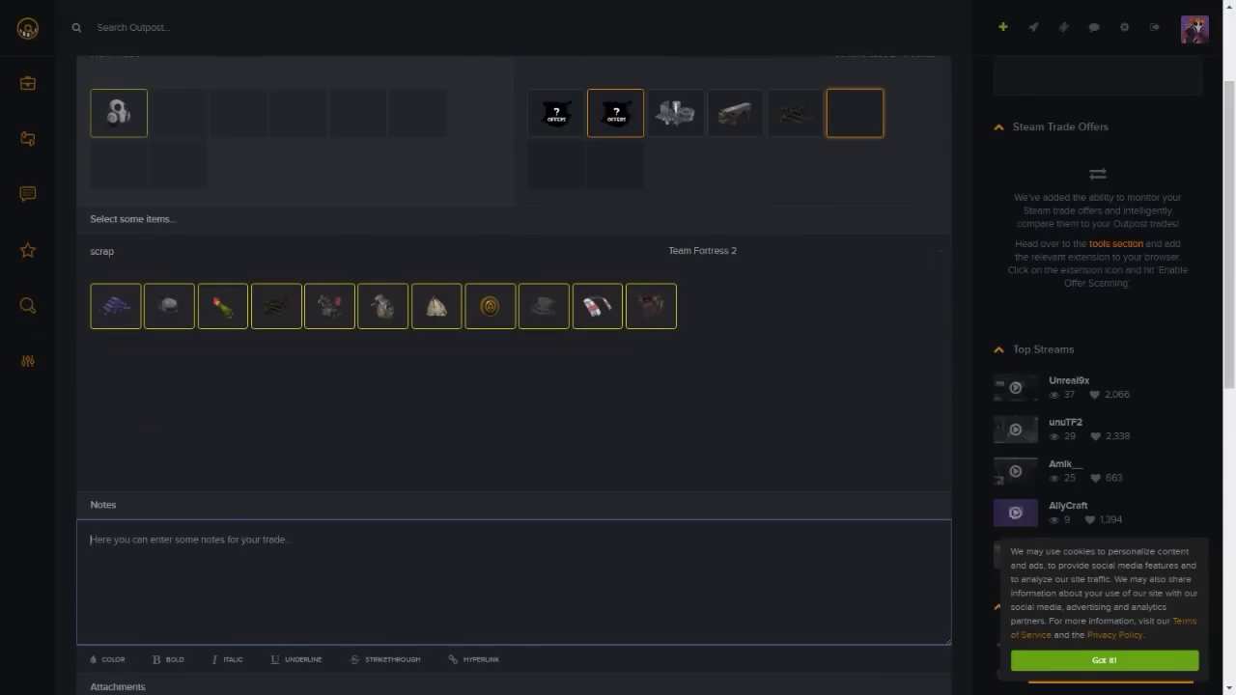
pyautogui.scroll(-3, 514, 375)
pyautogui.write('S')
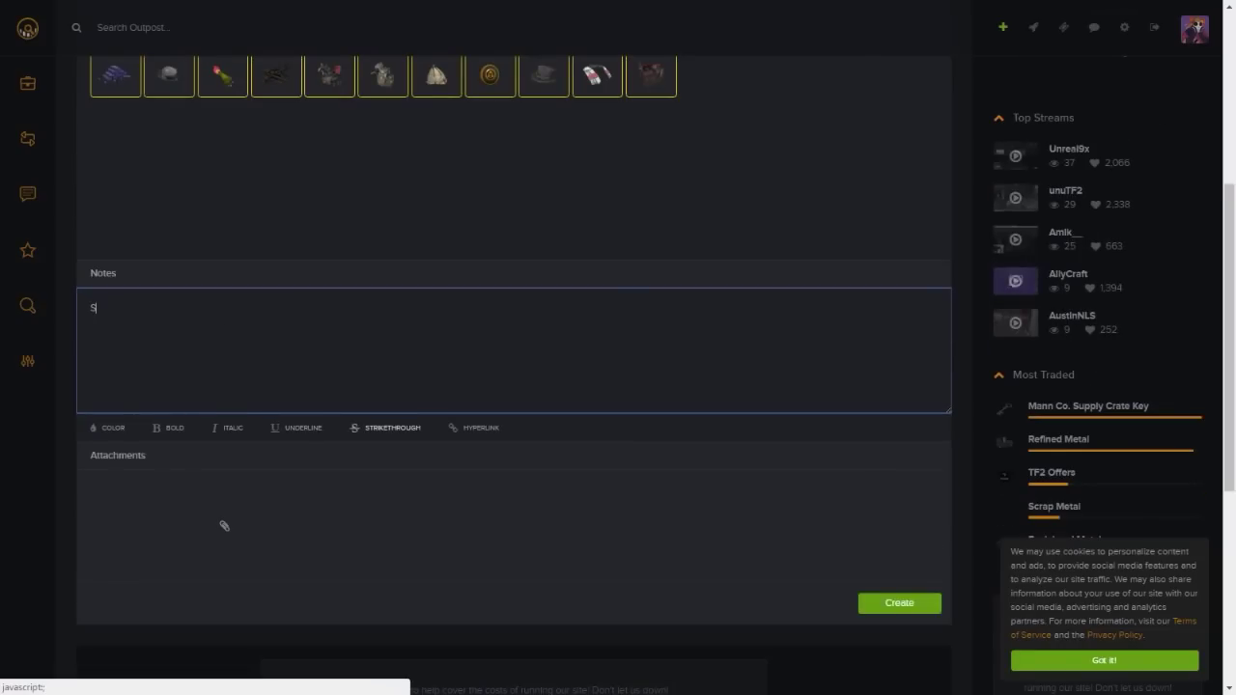
pyautogui.write("elling this last breath for it's backpack.tf price ")
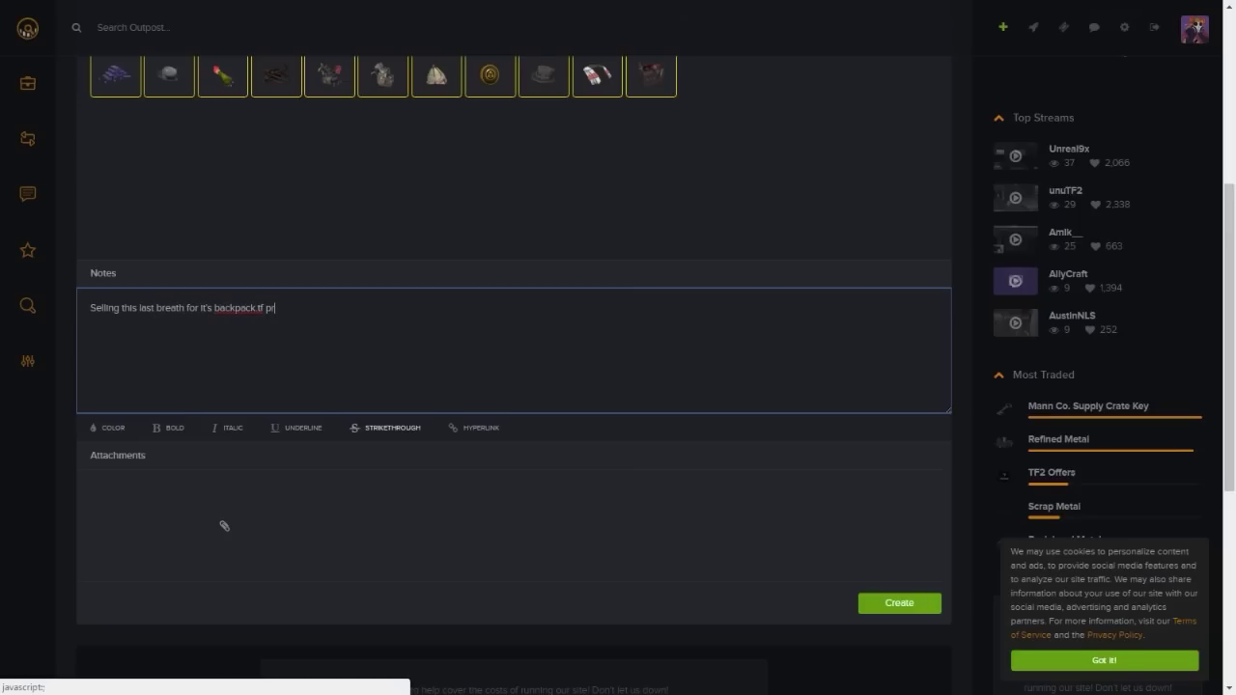
pyautogui.write('of 4.77 refined')
pyautogui.press('BackSpace')
pyautogui.press('BackSpace')
pyautogui.press('BackSpace')
pyautogui.write('ned')
# Add a second note line "also taking item overpay offers!" and create the trade.
pyautogui.press('Return')
pyautogui.write('also taking item overpay offers!')
pyautogui.click(899, 602)
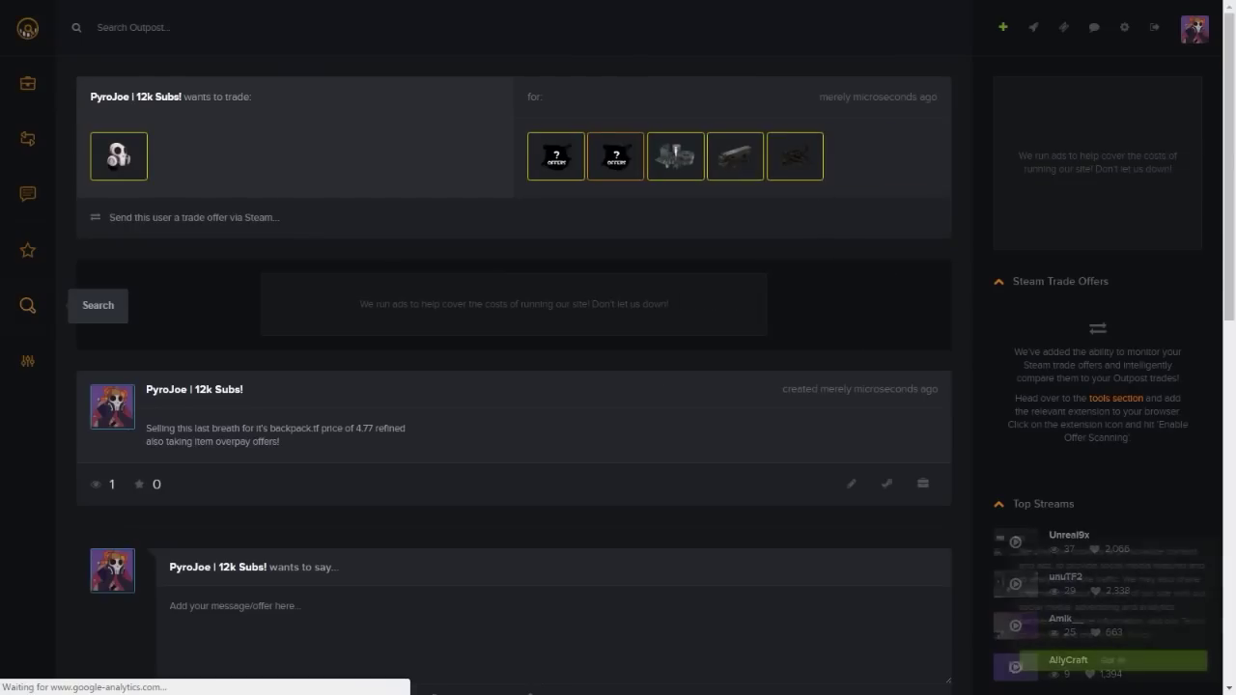
# Open the trade search, look up "last" and add The Last Breath as the item that traders offer.
pyautogui.click(28, 305)
pyautogui.write('ref')
pyautogui.press('Return')
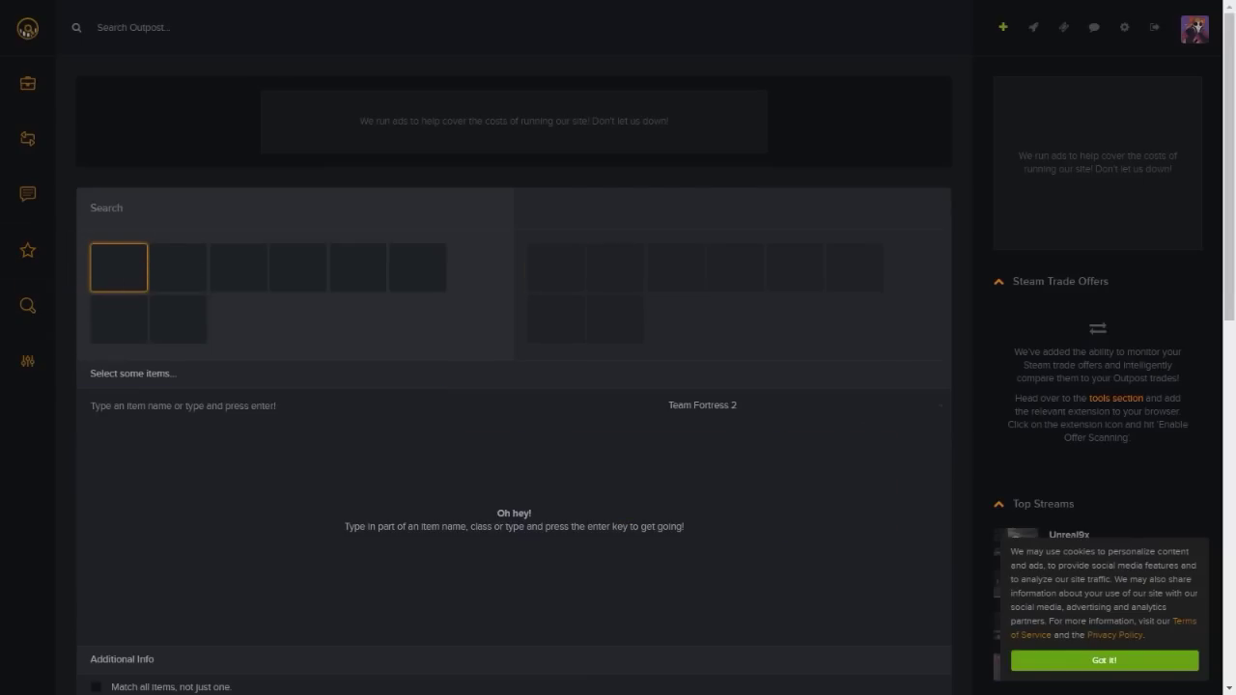
pyautogui.click(257, 406)
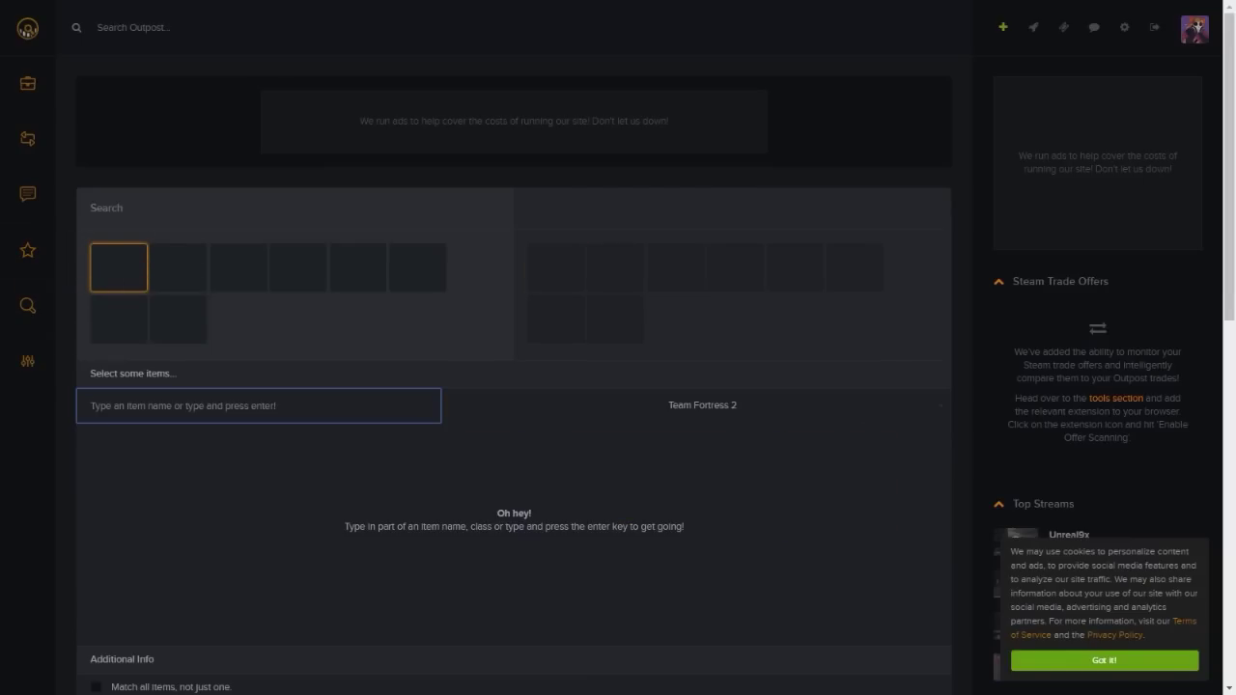
pyautogui.write('last')
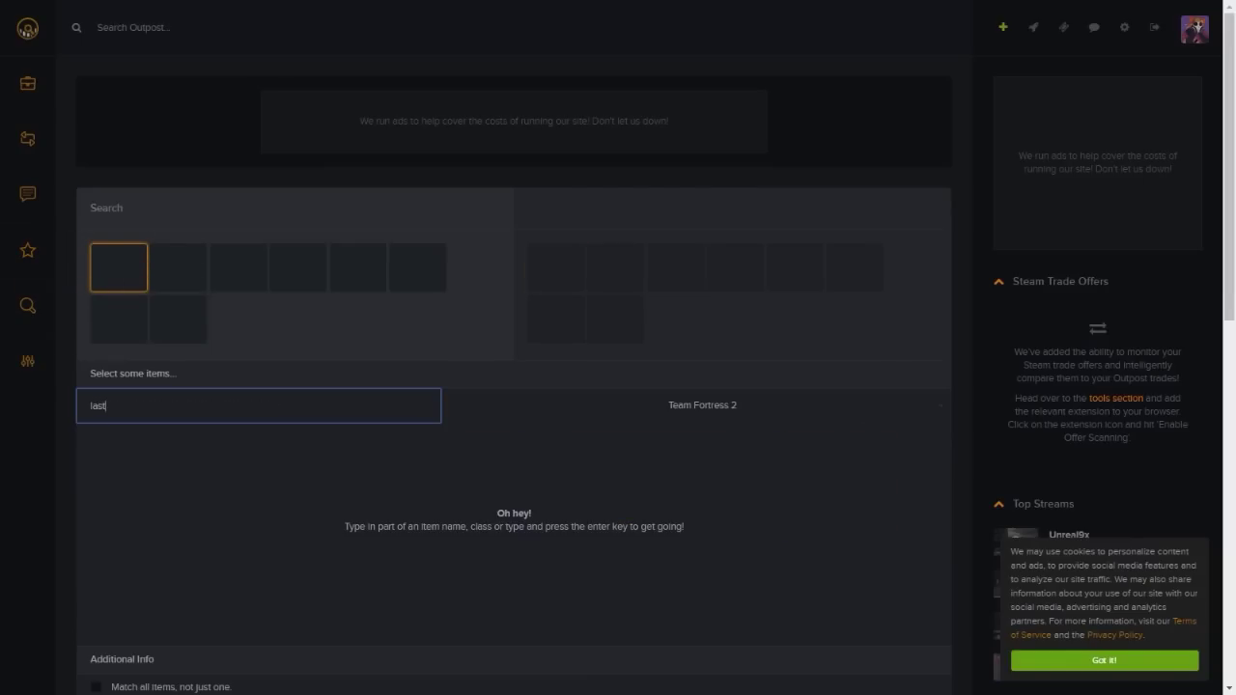
pyautogui.press('Return')
pyautogui.click(544, 509)
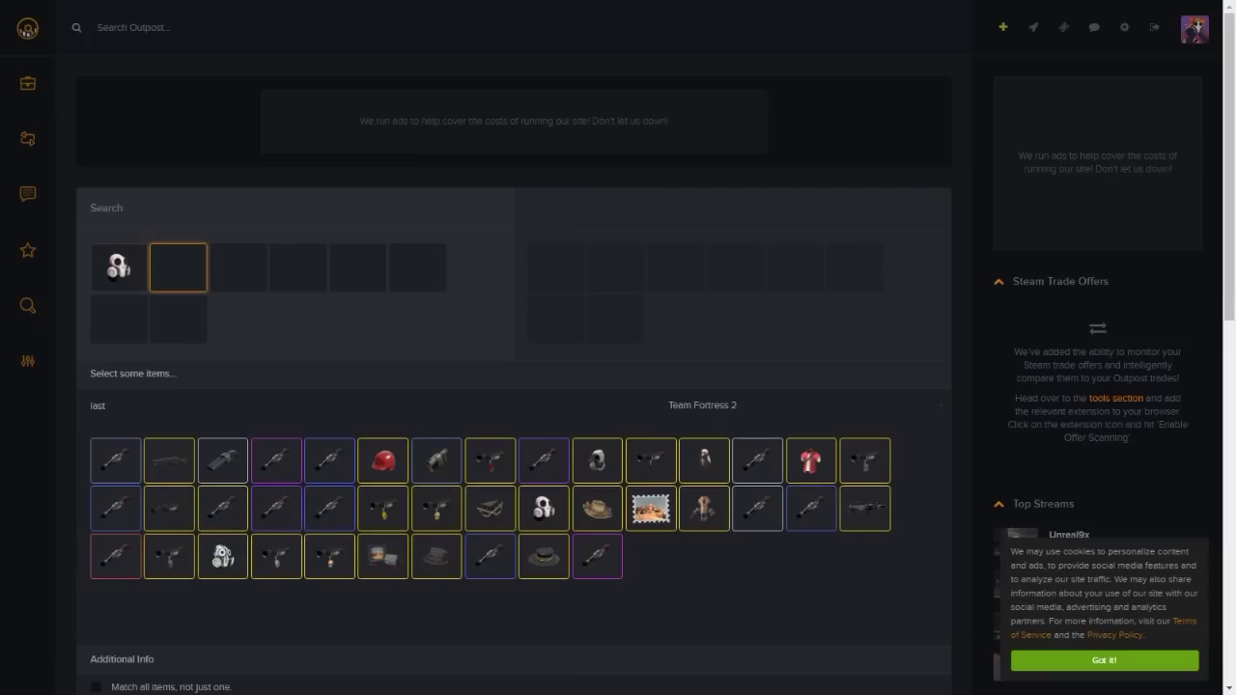
# Run the trade search and compare the Last Breath price in another trader's note with the channel's own new listing.
pyautogui.scroll(-4, 650, 508)
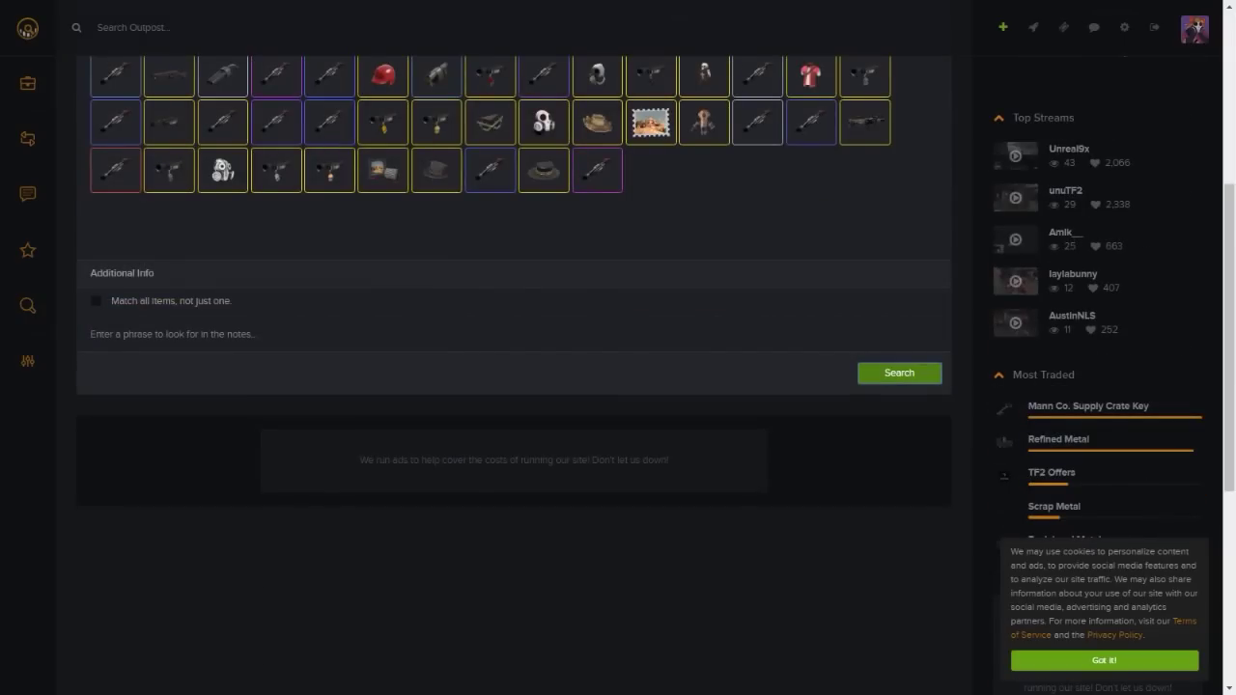
pyautogui.click(222, 170)
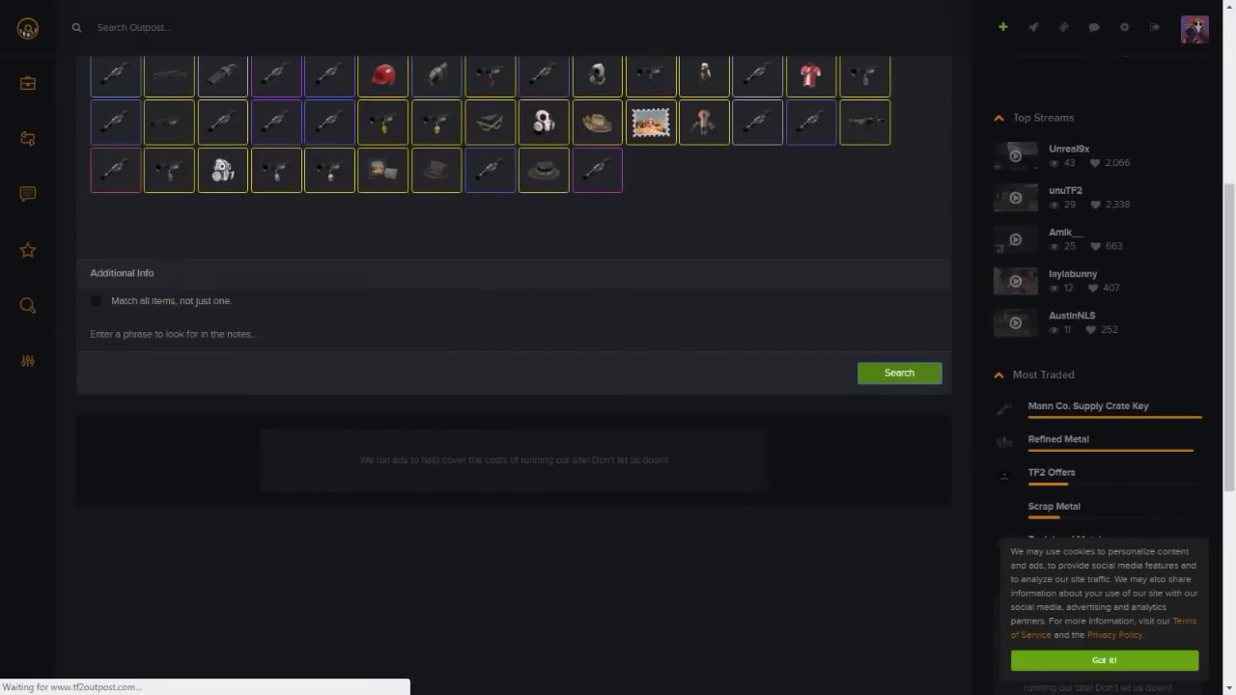
pyautogui.scroll(-4, 514, 386)
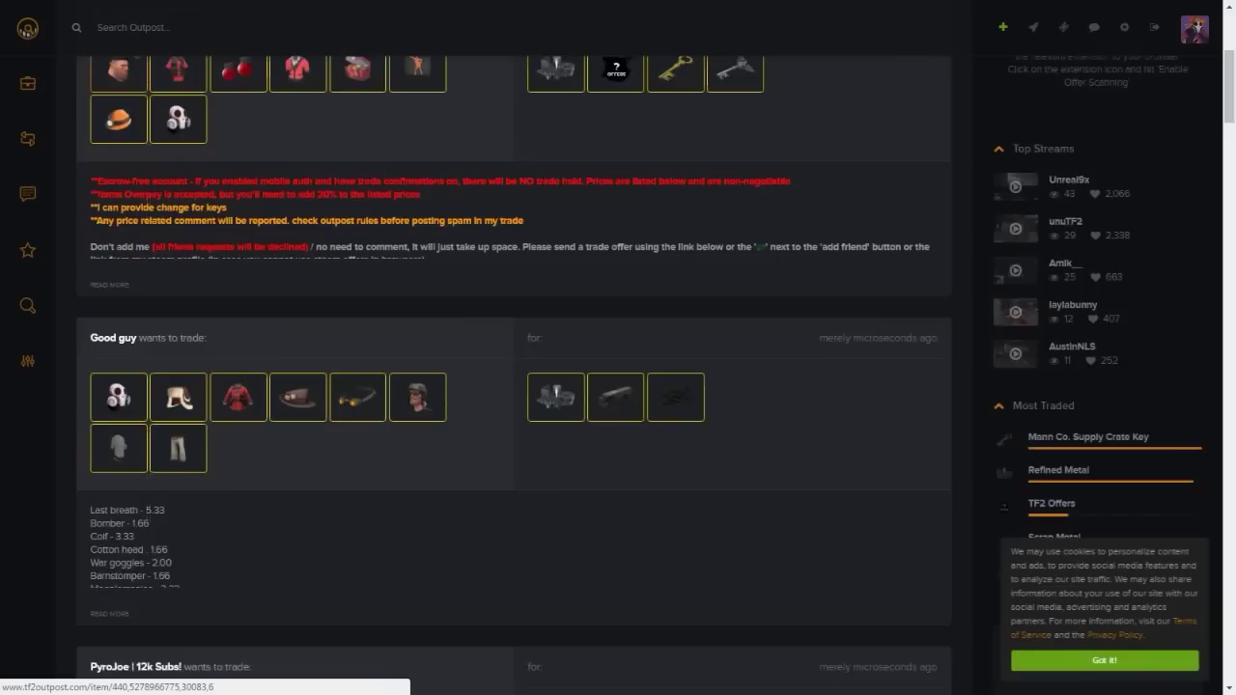
pyautogui.scroll(-1, 148, 516)
pyautogui.moveTo(90, 433); pyautogui.dragTo(165, 433)
pyautogui.scroll(-3, 130, 429)
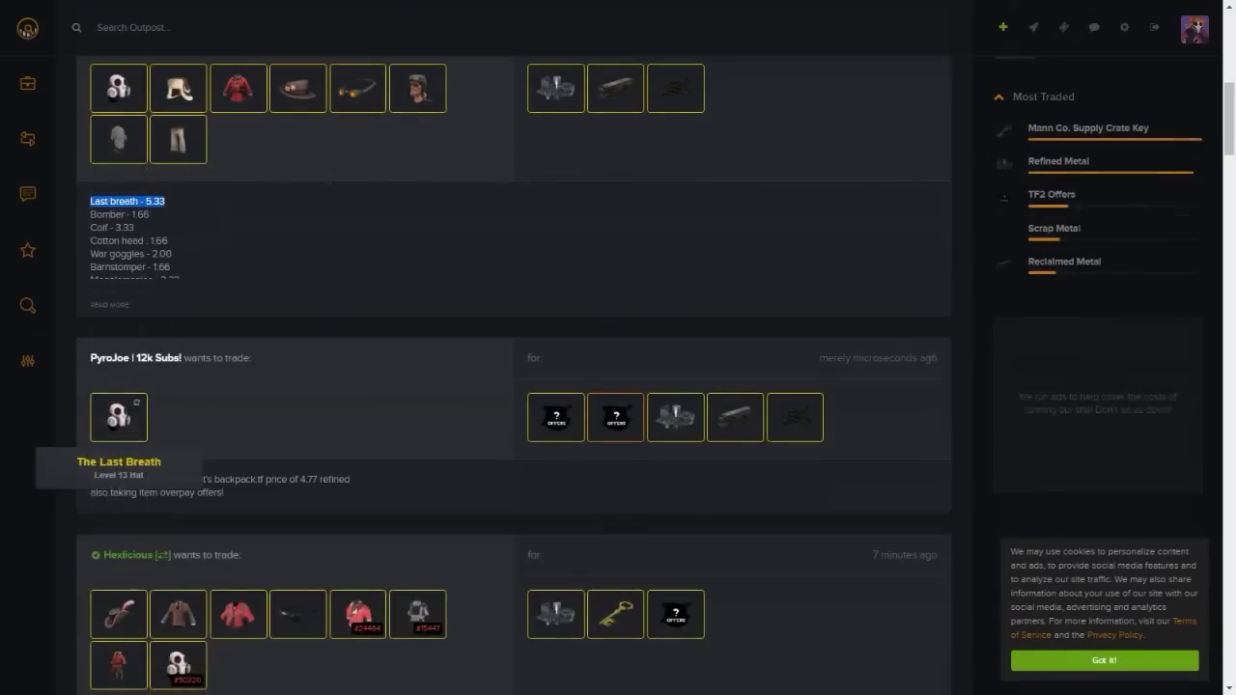
pyautogui.moveTo(226, 492); pyautogui.dragTo(290, 359)
pyautogui.click(290, 359)
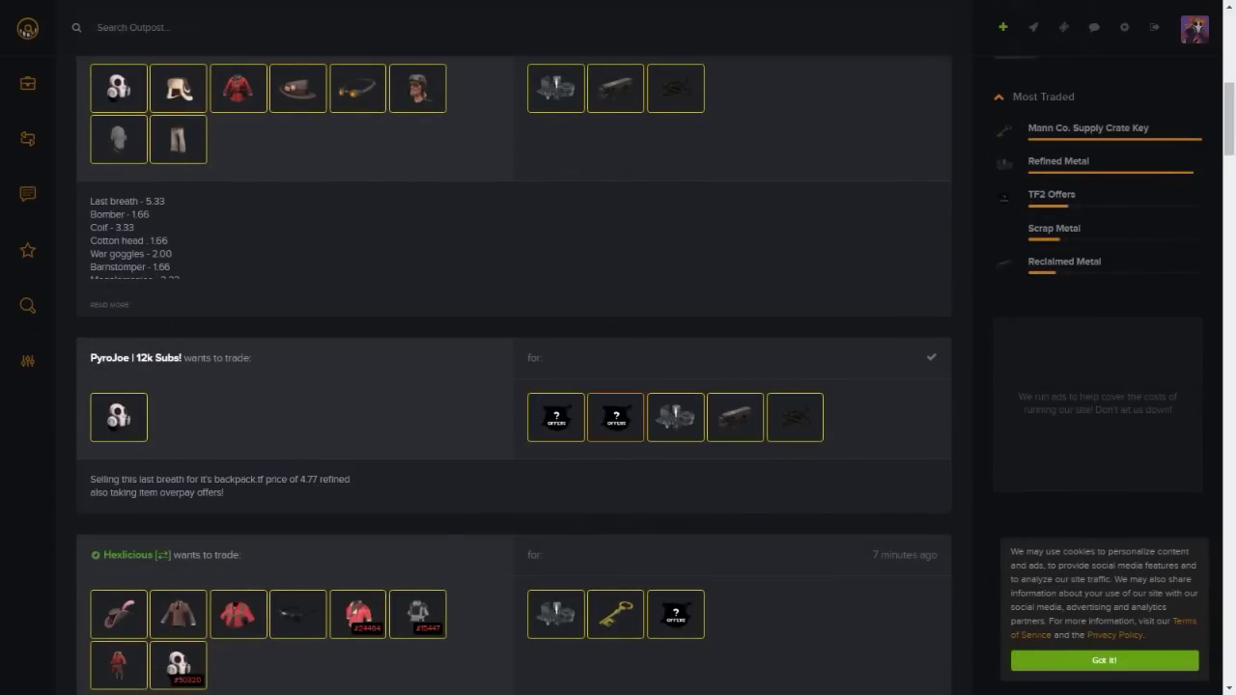
# Look through the remaining trades offering The Last Breath, expanding the full notes of the listing priced in keys.
pyautogui.scroll(-2, 579, 387)
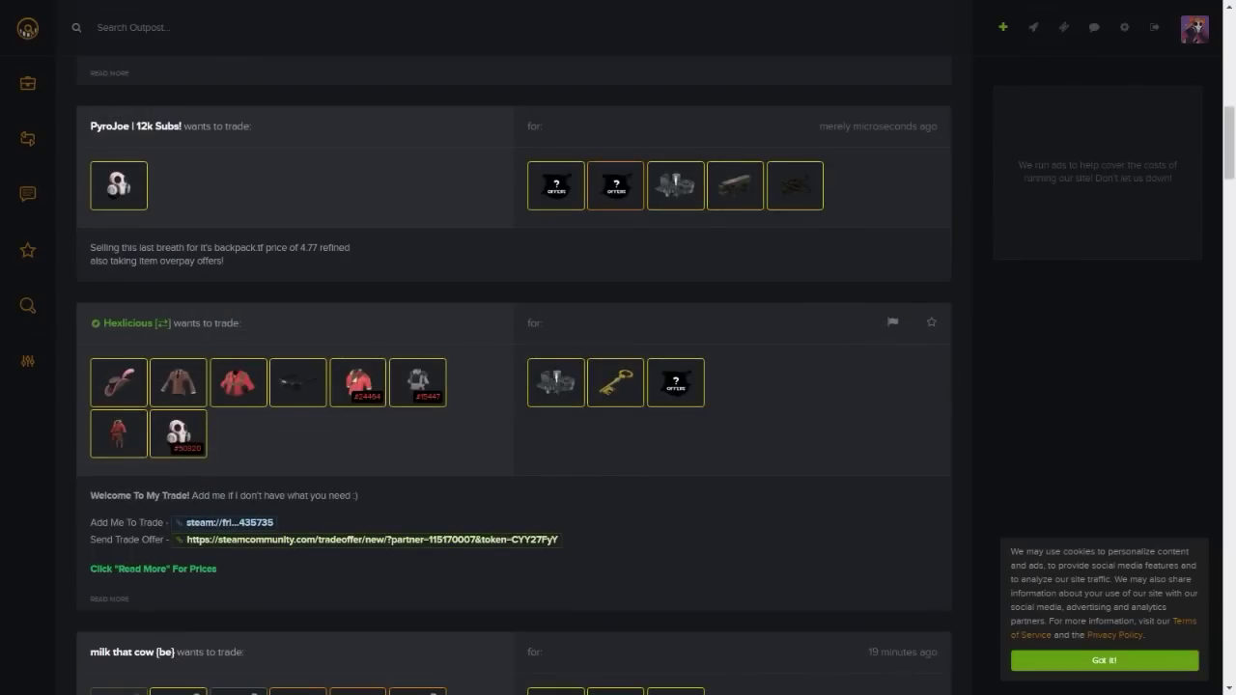
pyautogui.scroll(-5, 512, 386)
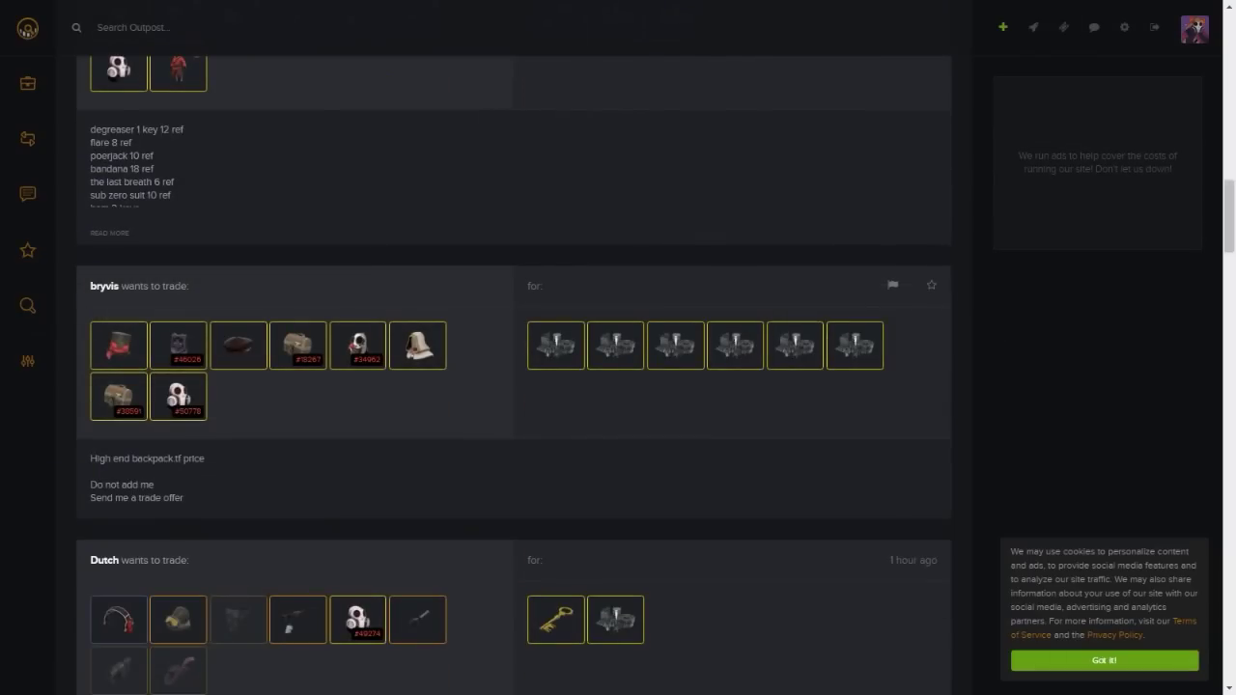
pyautogui.scroll(-5, 512, 386)
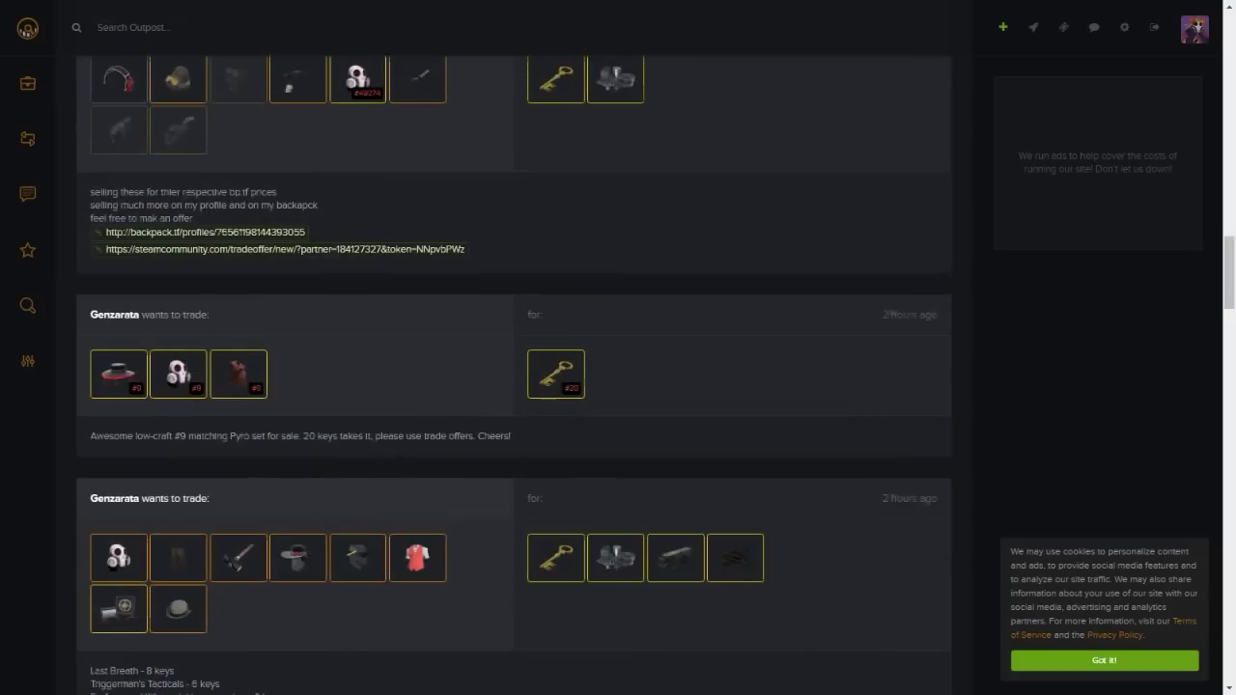
pyautogui.scroll(-2, 512, 434)
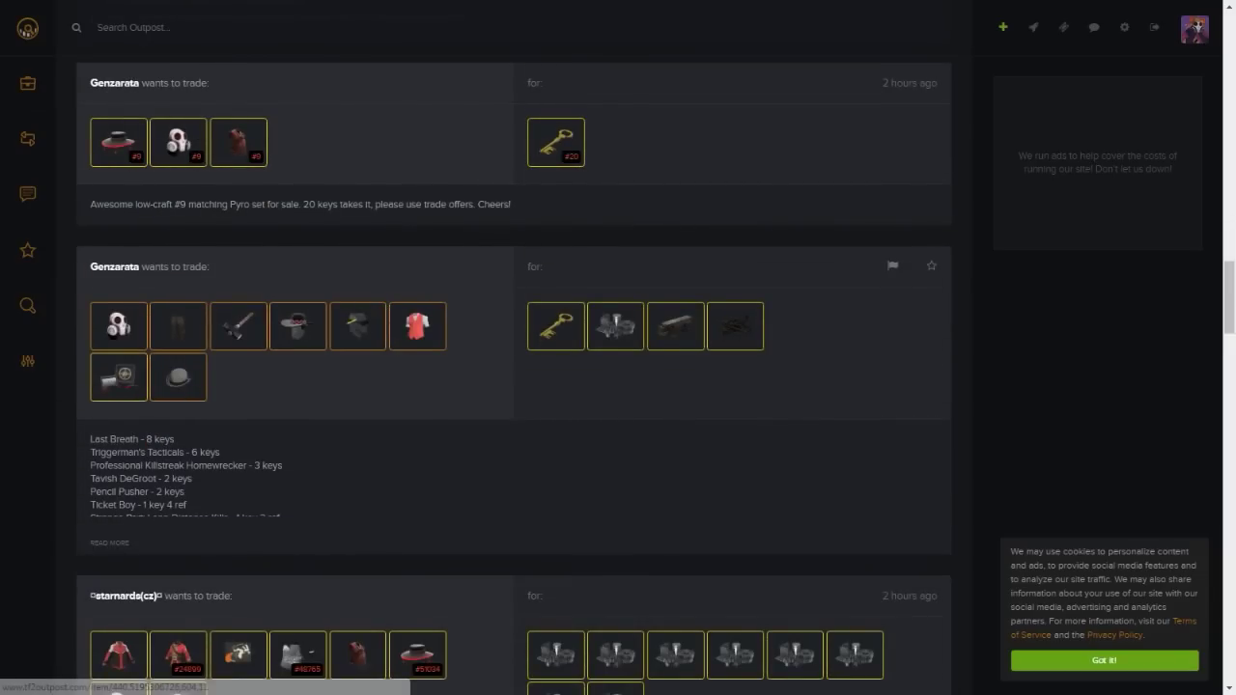
pyautogui.scroll(-2, 109, 311)
pyautogui.click(109, 311)
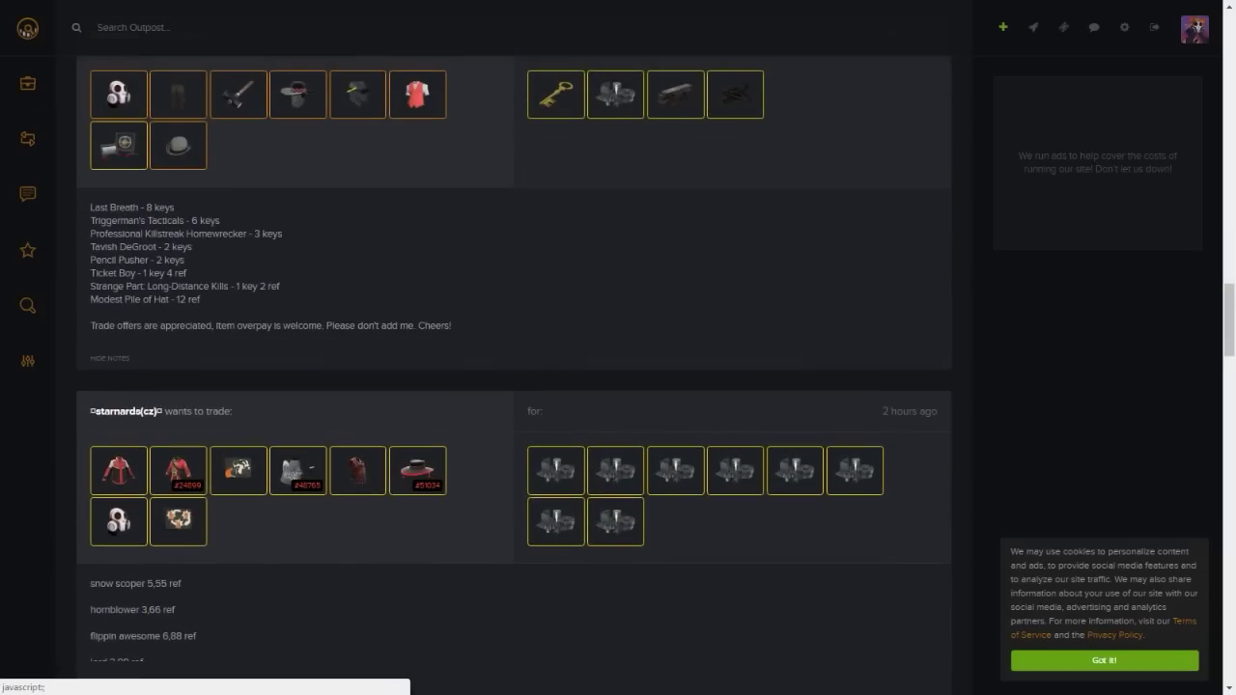
pyautogui.scroll(-4, 299, 333)
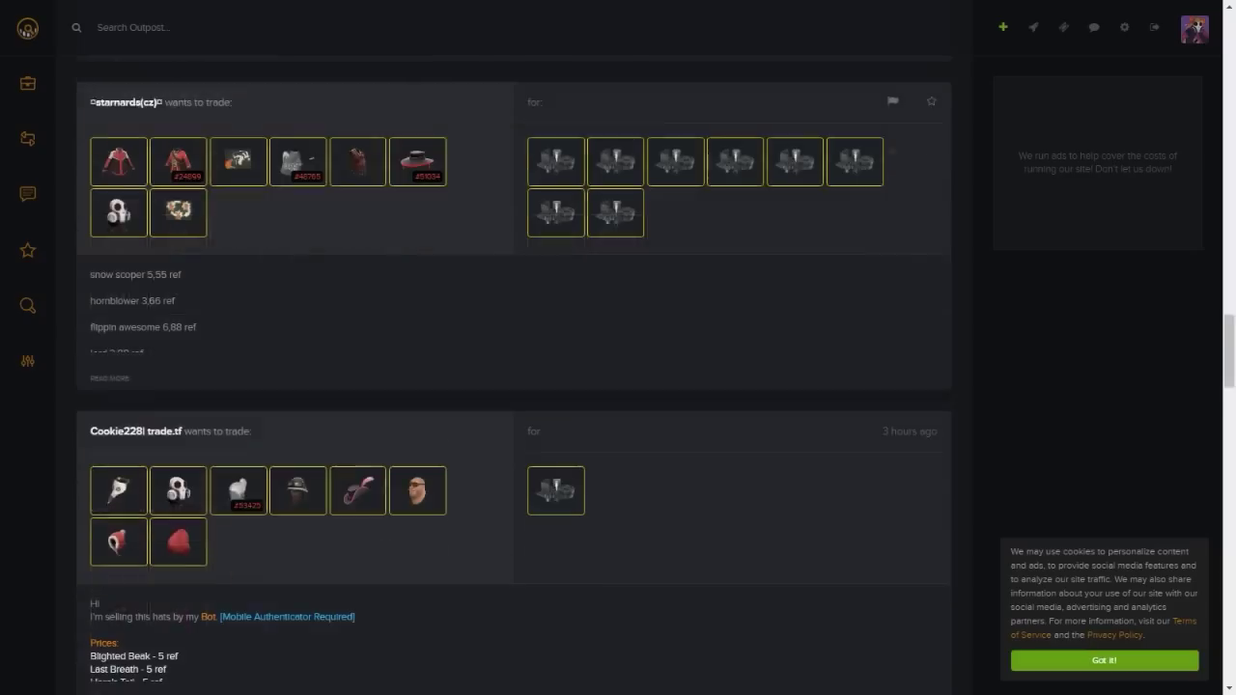
pyautogui.scroll(-1, 299, 334)
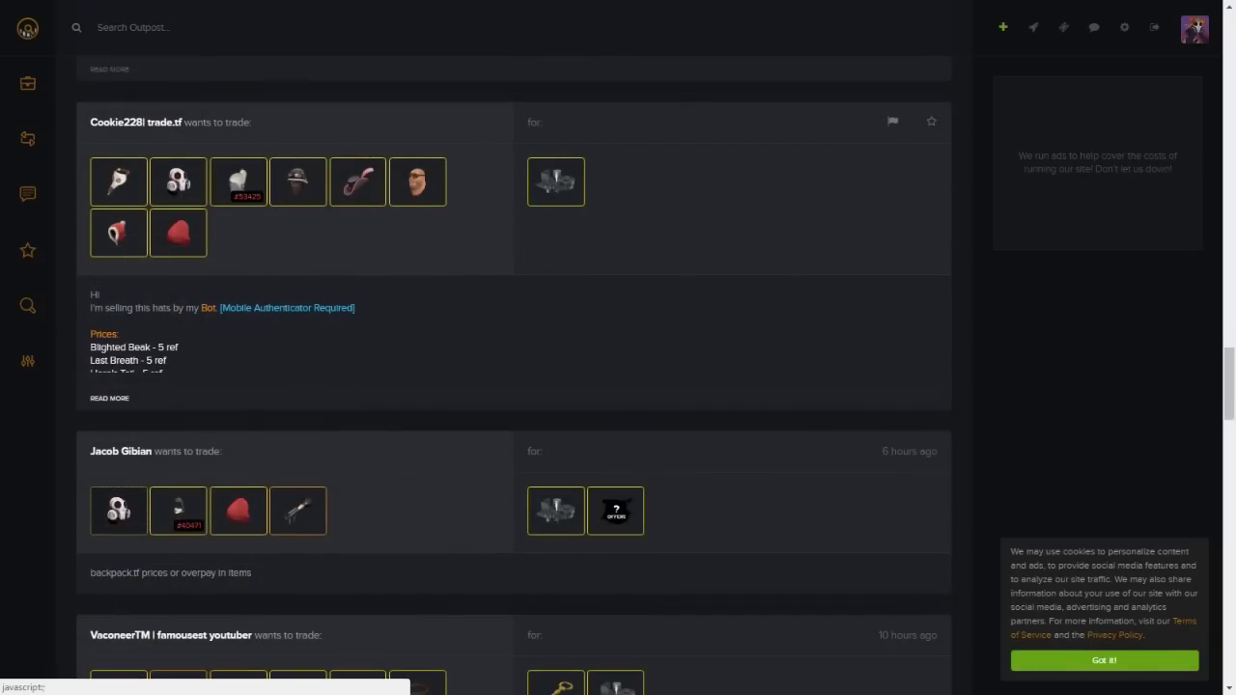
pyautogui.scroll(-4, 514, 386)
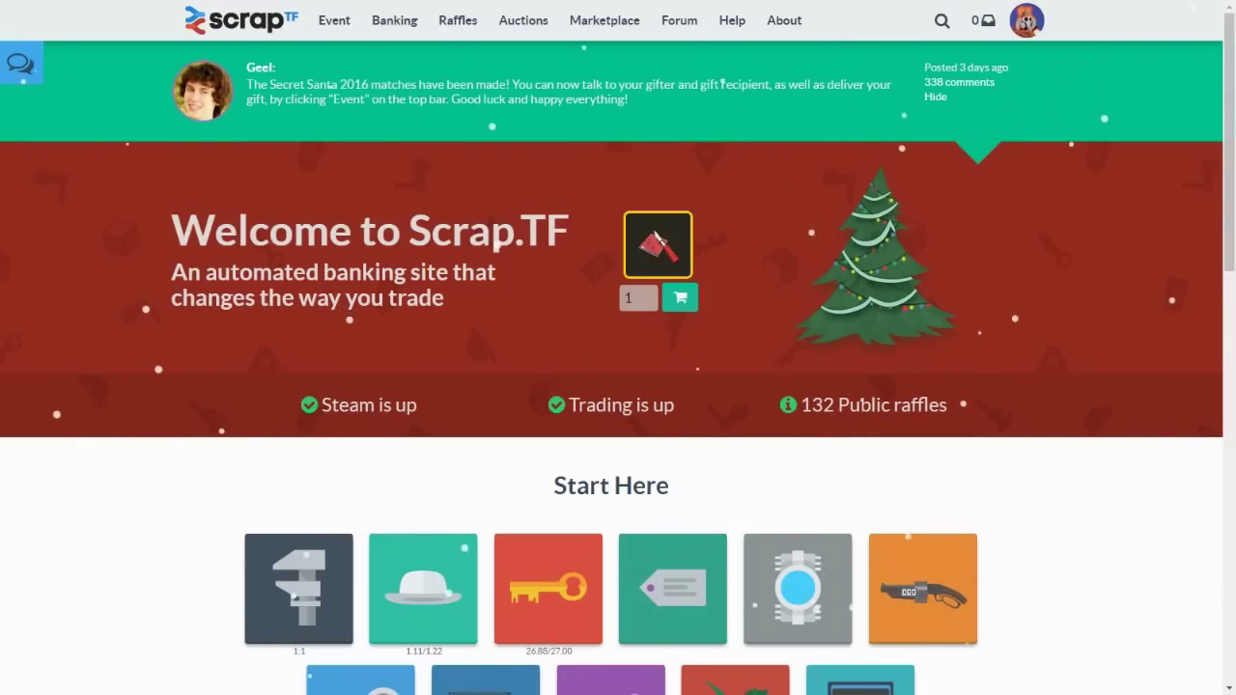
# On the Scrap.TF site, open Strange Banking and its page for selling stranges.
pyautogui.scroll(-2, 618, 386)
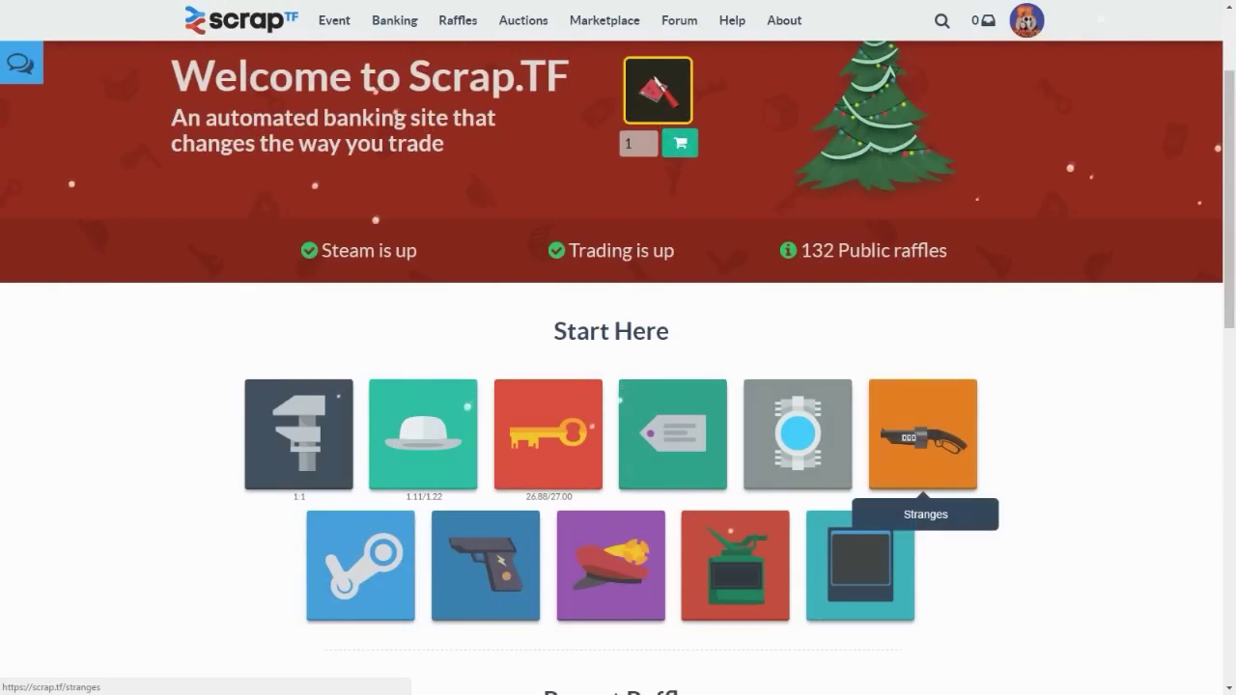
pyautogui.click(922, 435)
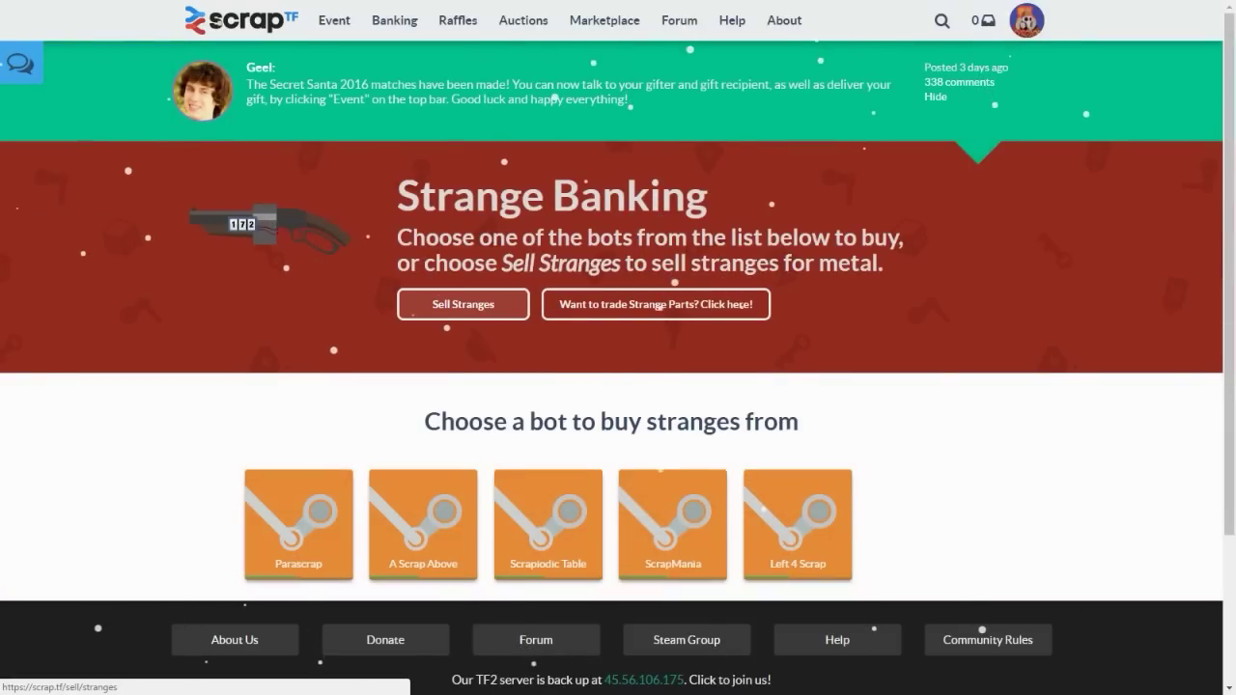
pyautogui.click(415, 313)
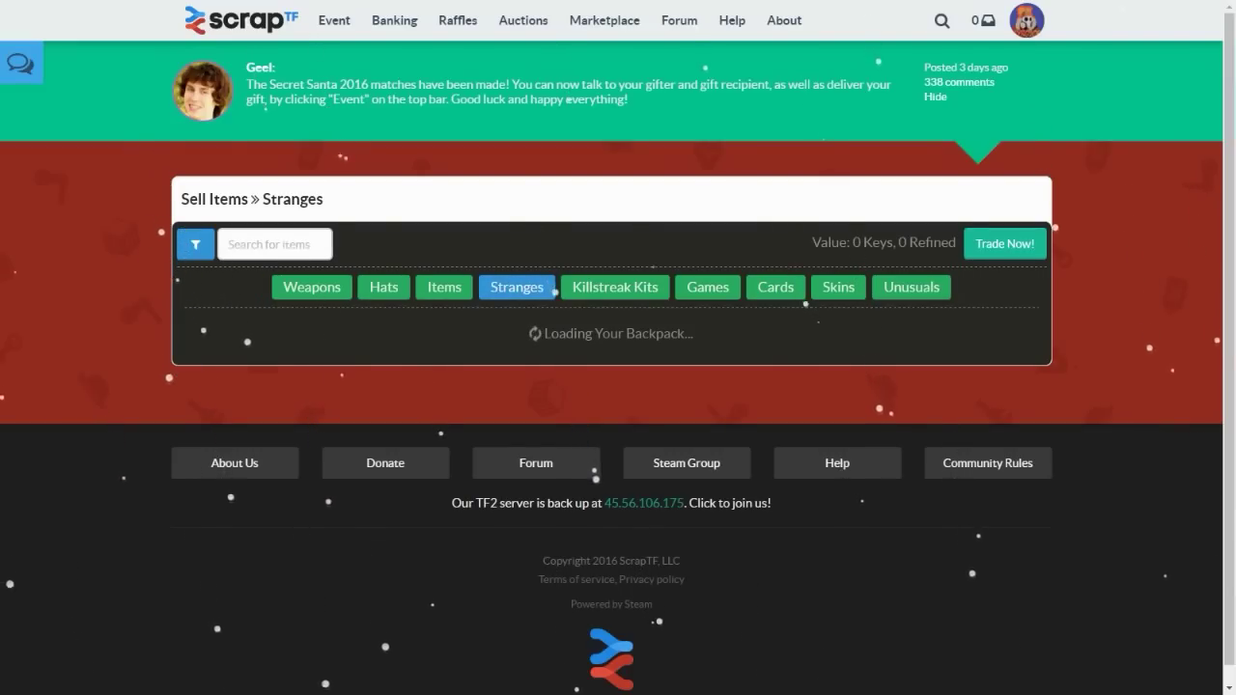
# Select a batch of strange weapons from the end of the backpack to sell, including the Strange Fire Axe.
pyautogui.scroll(-10, 464, 541)
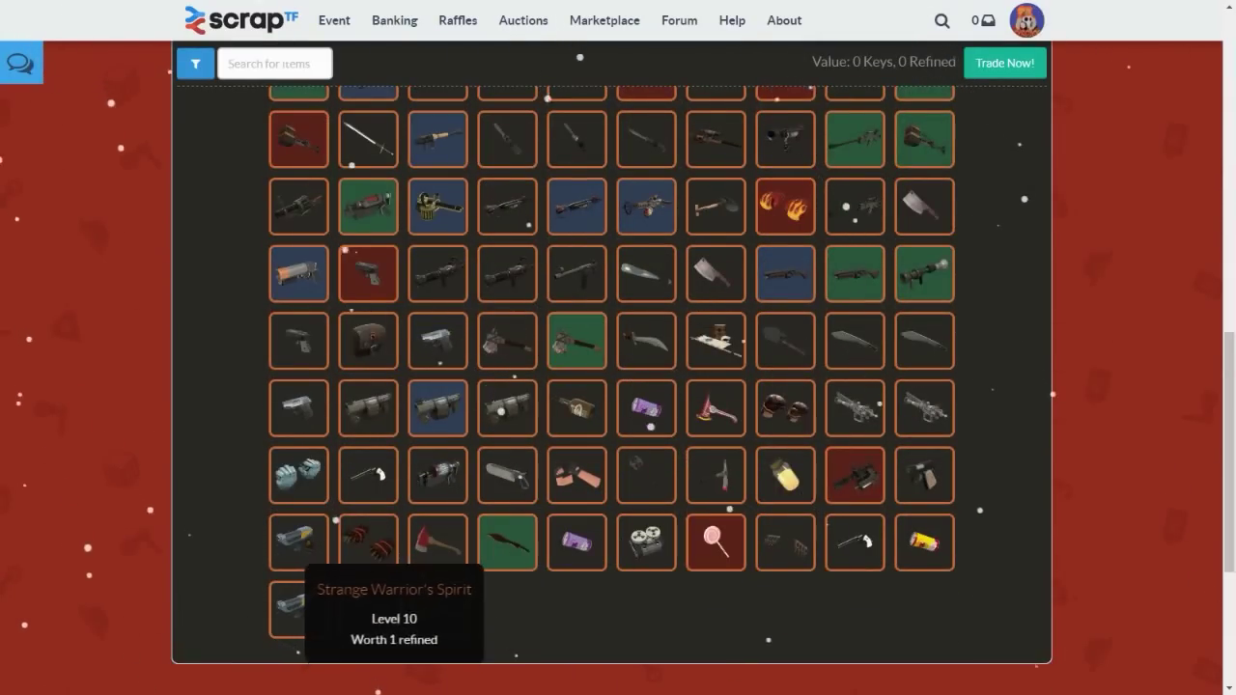
pyautogui.click(305, 606)
pyautogui.click(318, 551)
pyautogui.click(375, 543)
pyautogui.click(449, 541)
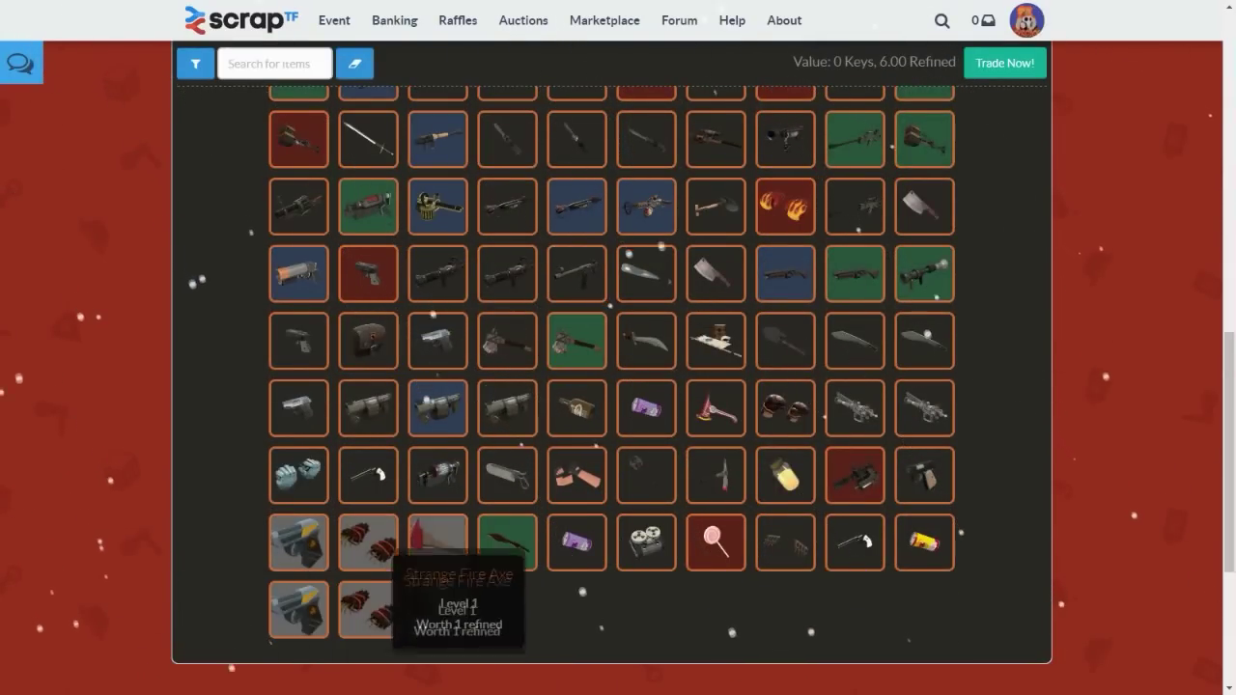
pyautogui.click(440, 483)
pyautogui.click(373, 481)
pyautogui.click(311, 478)
pyautogui.click(315, 416)
pyautogui.moveTo(298, 407)
pyautogui.mouseDown()
pyautogui.moveTo(438, 408)
pyautogui.moveTo(368, 340)
pyautogui.moveTo(437, 340)
pyautogui.moveTo(507, 274)
pyautogui.moveTo(715, 273)
pyautogui.moveTo(646, 340)
pyautogui.moveTo(646, 407)
pyautogui.moveTo(716, 408)
pyautogui.moveTo(646, 475)
pyautogui.moveTo(646, 543)
pyautogui.moveTo(507, 407)
pyautogui.moveTo(507, 340)
pyautogui.moveTo(577, 339)
pyautogui.moveTo(576, 407)
pyautogui.mouseUp()
pyautogui.scroll(10, 577, 408)
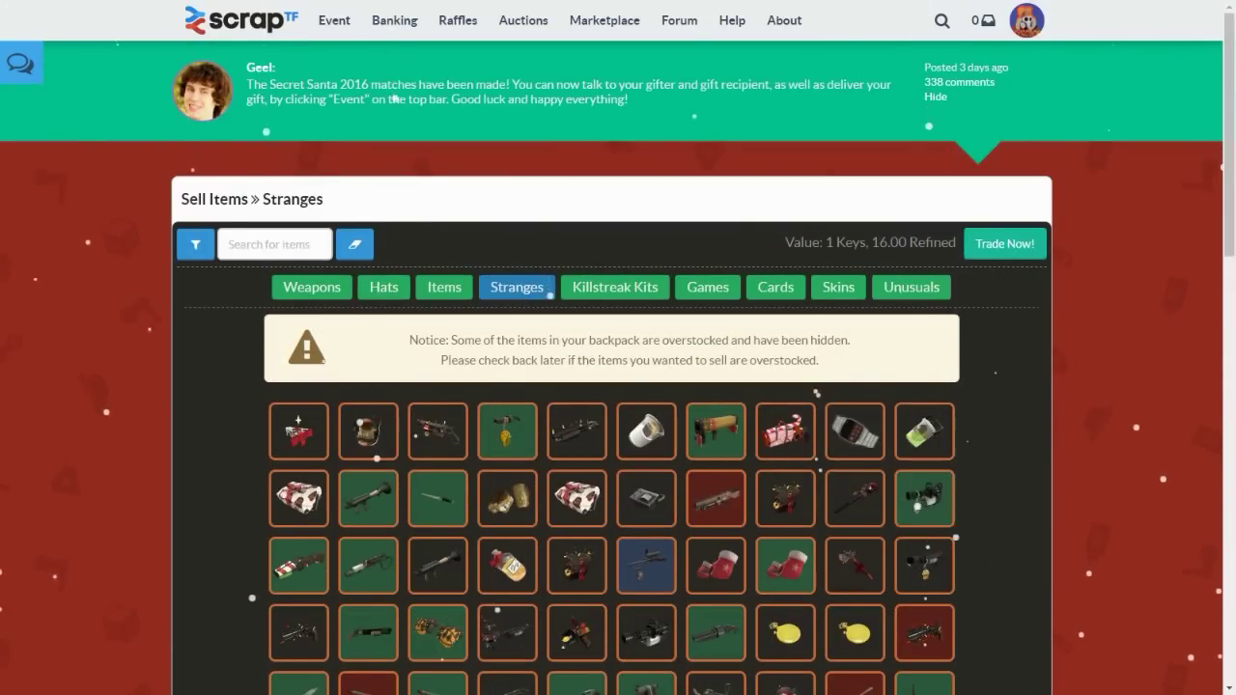
# Switch the sell page to Hats and look through the hats in the backpack that can be sold.
pyautogui.scroll(-10, 786, 482)
pyautogui.scroll(10, 618, 241)
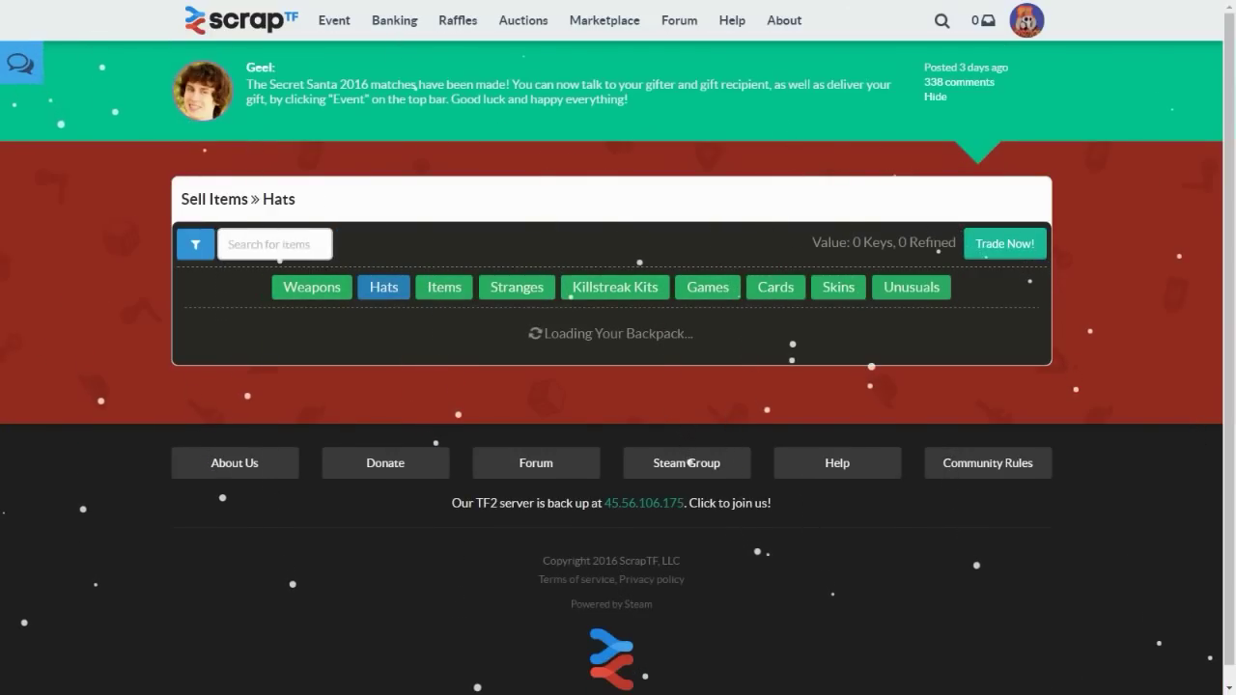
pyautogui.scroll(-15, 618, 386)
pyautogui.scroll(6, 618, 386)
pyautogui.scroll(10, 618, 386)
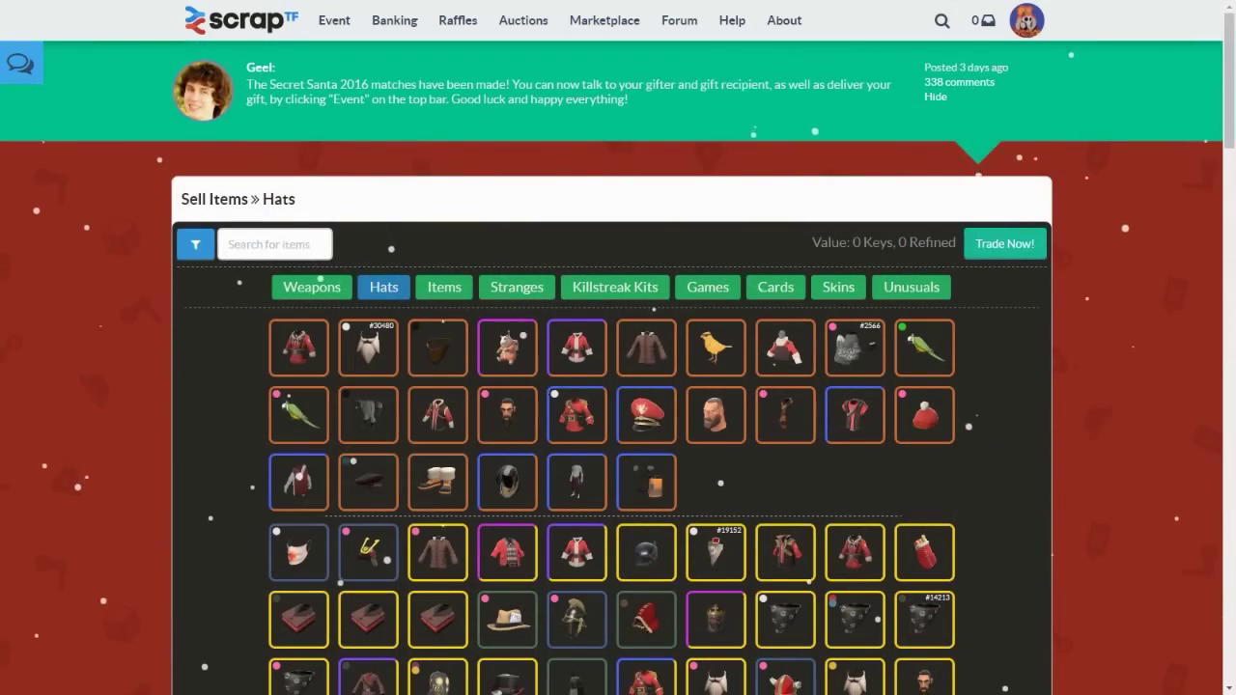
# Open Hat Banking from the Scrap.TF home page and display the bulk craft hat purchase form.
pyautogui.scroll(-2, 423, 494)
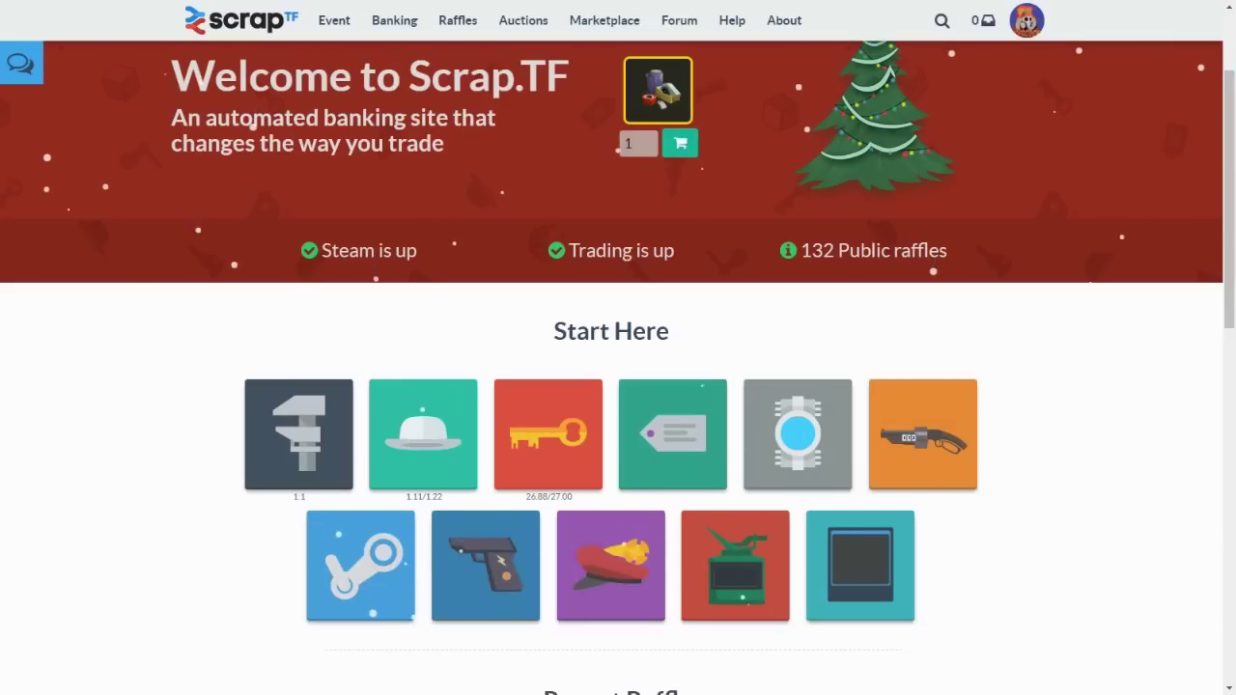
pyautogui.click(423, 494)
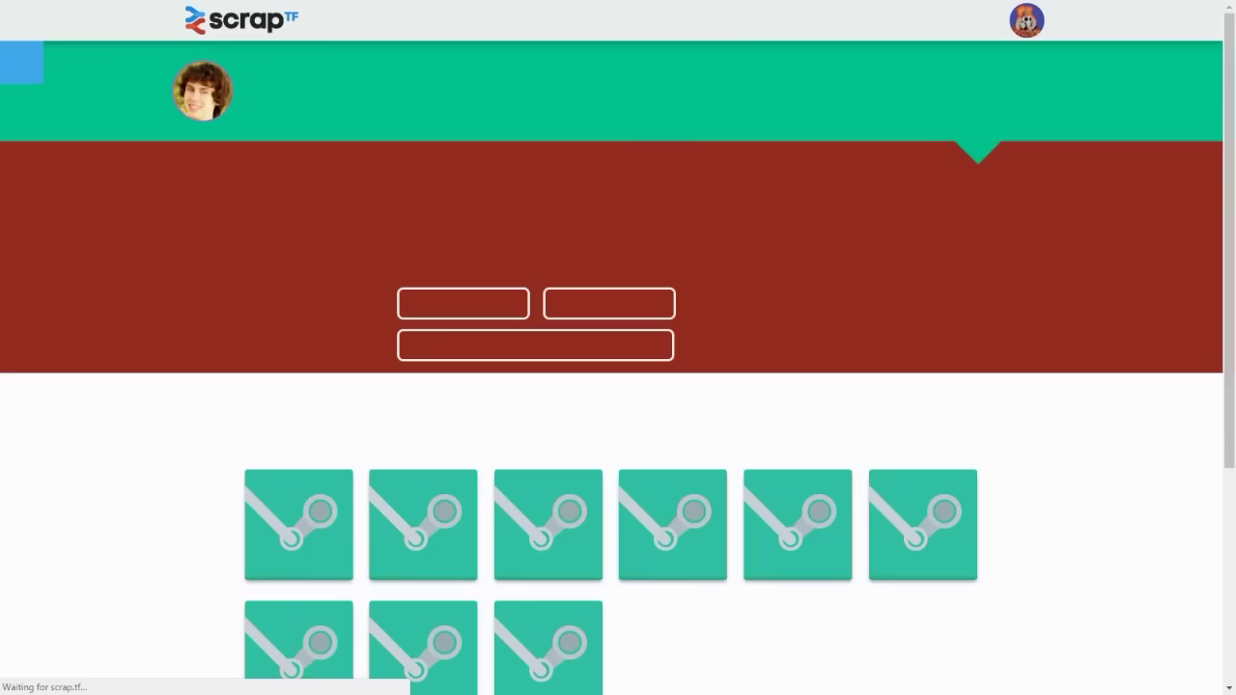
pyautogui.click(607, 304)
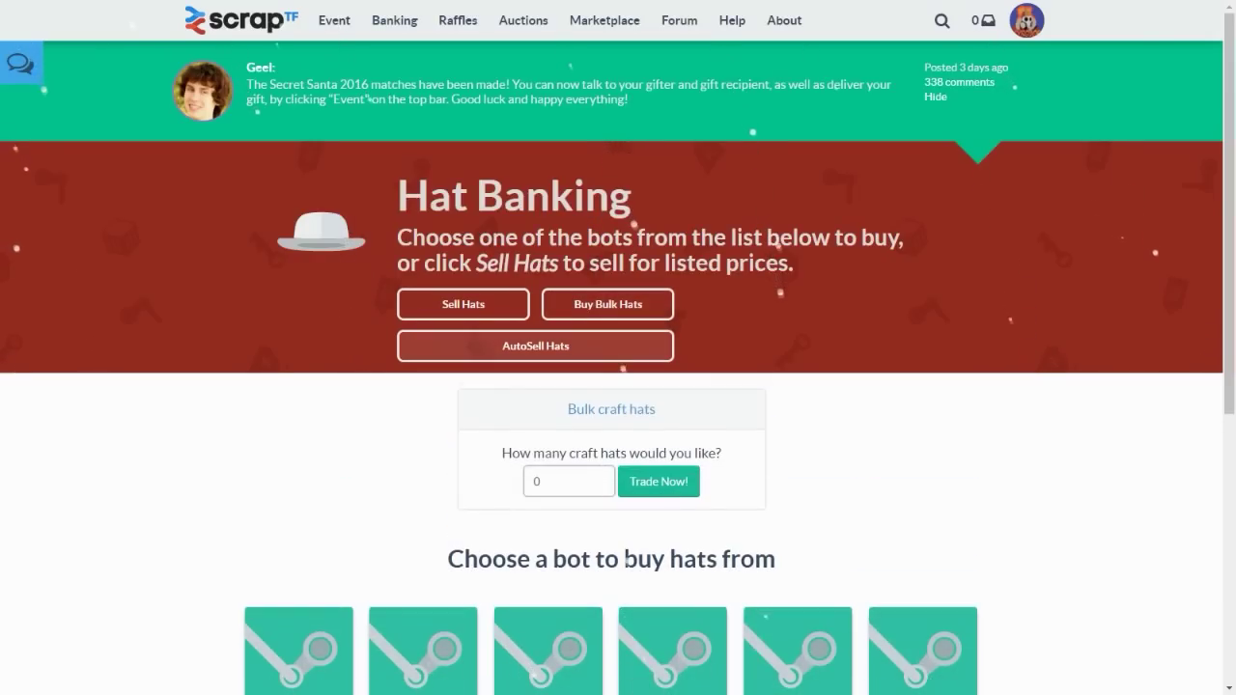
# Go back through the home page to Hat Banking and browse the hats in Royal Scrappy's inventory.
pyautogui.click(241, 20)
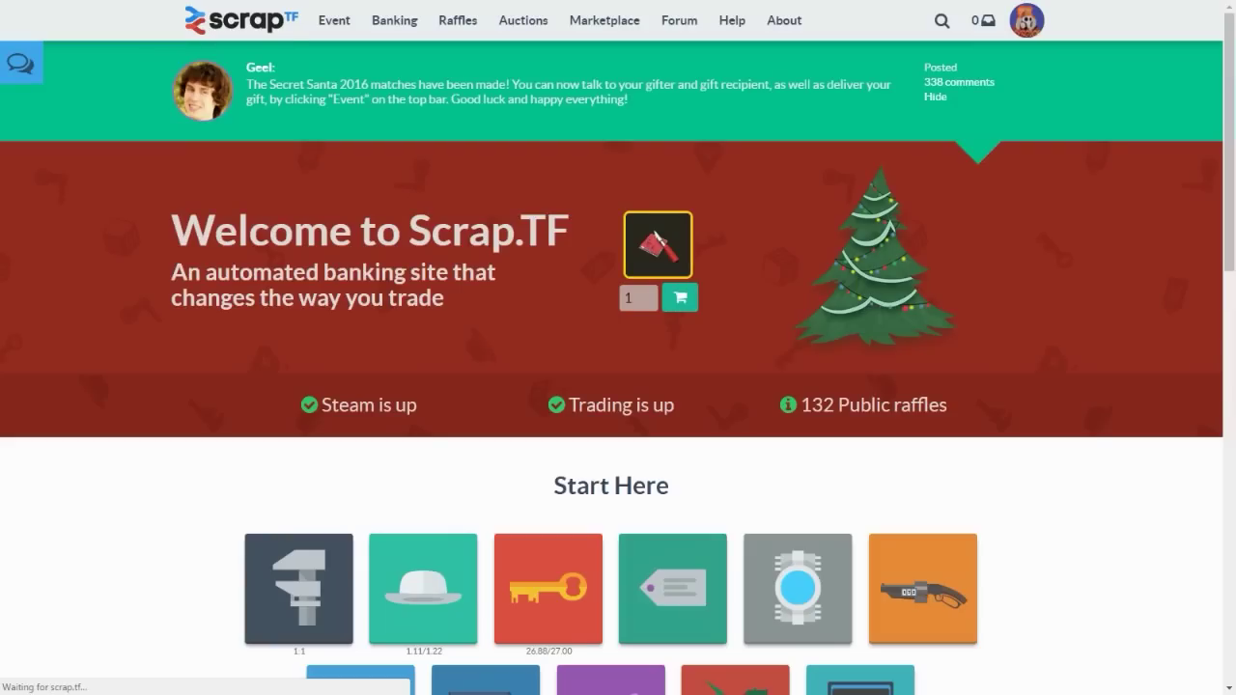
pyautogui.scroll(-9, 425, 386)
pyautogui.scroll(6, 424, 386)
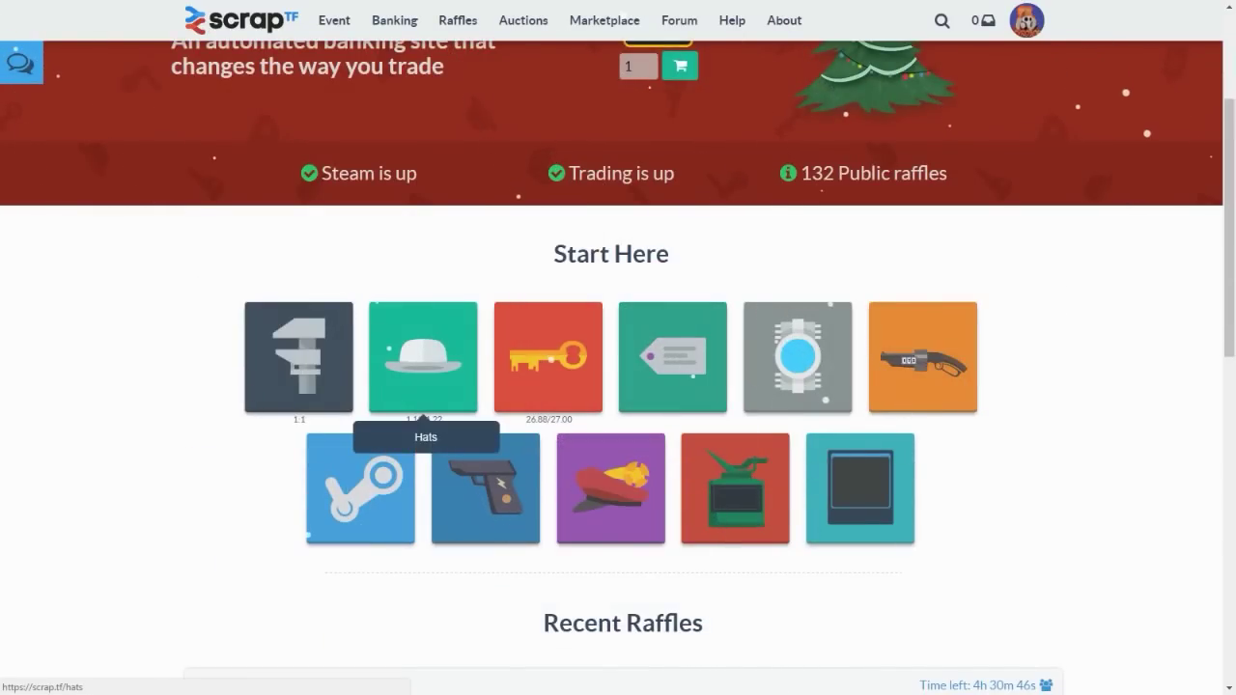
pyautogui.click(423, 405)
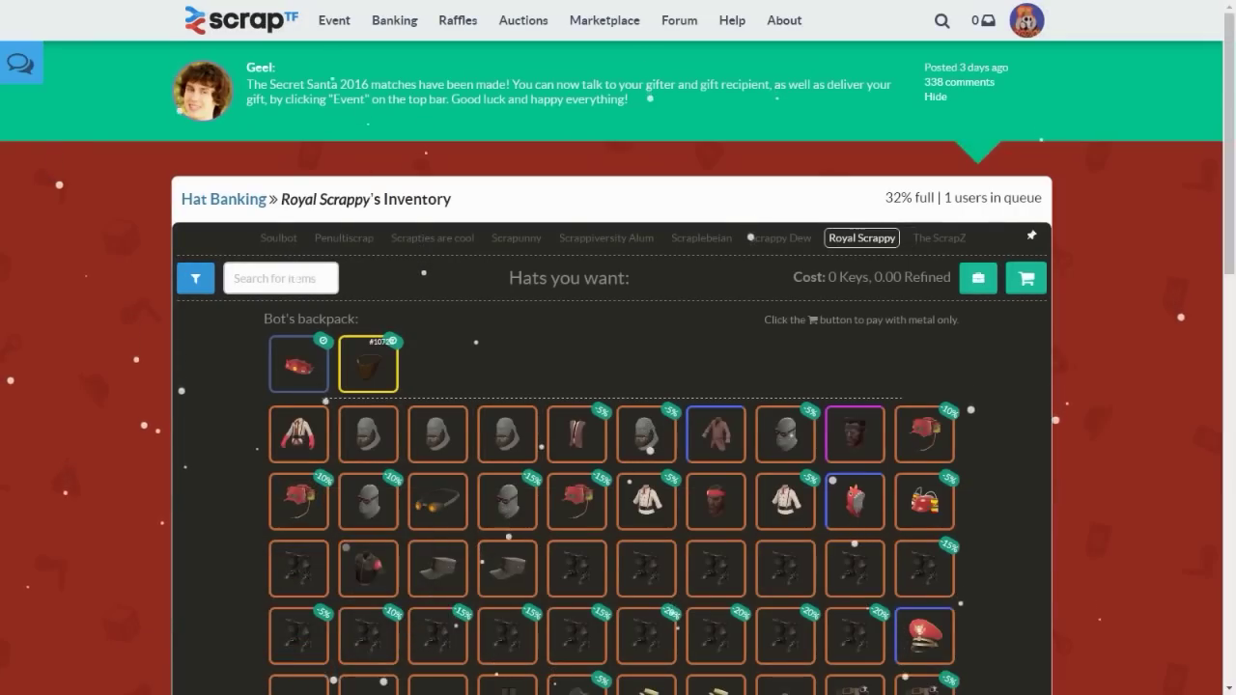
pyautogui.scroll(-5, 618, 386)
pyautogui.scroll(-4, 548, 406)
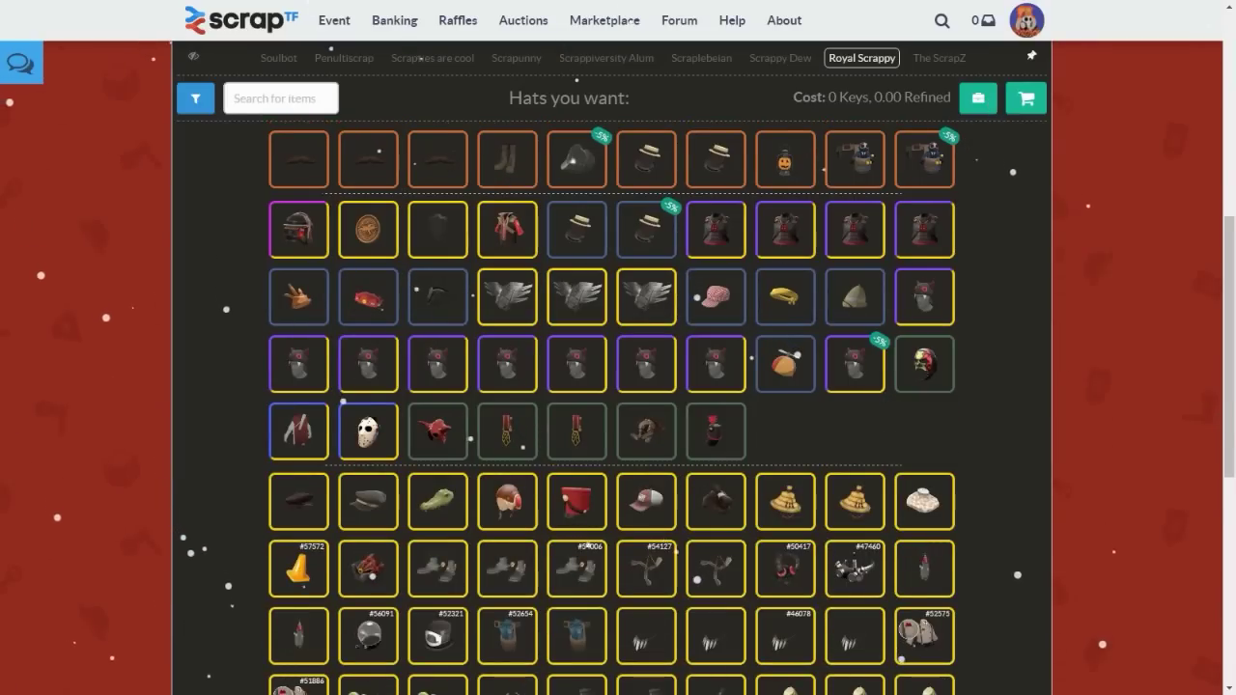